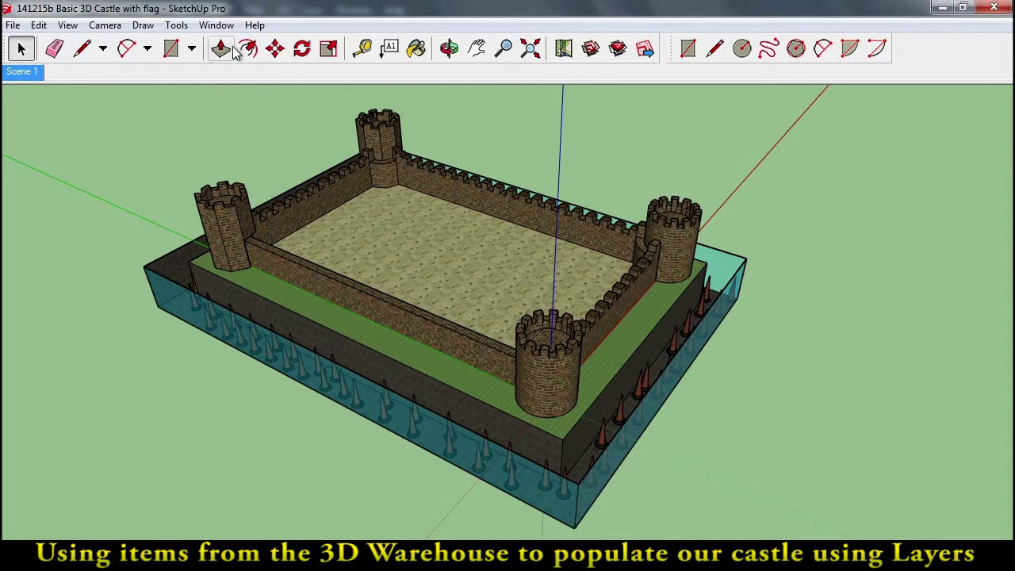
# Add a new layer named "3D Warehouse" to the castle model.
pyautogui.click(218, 25)
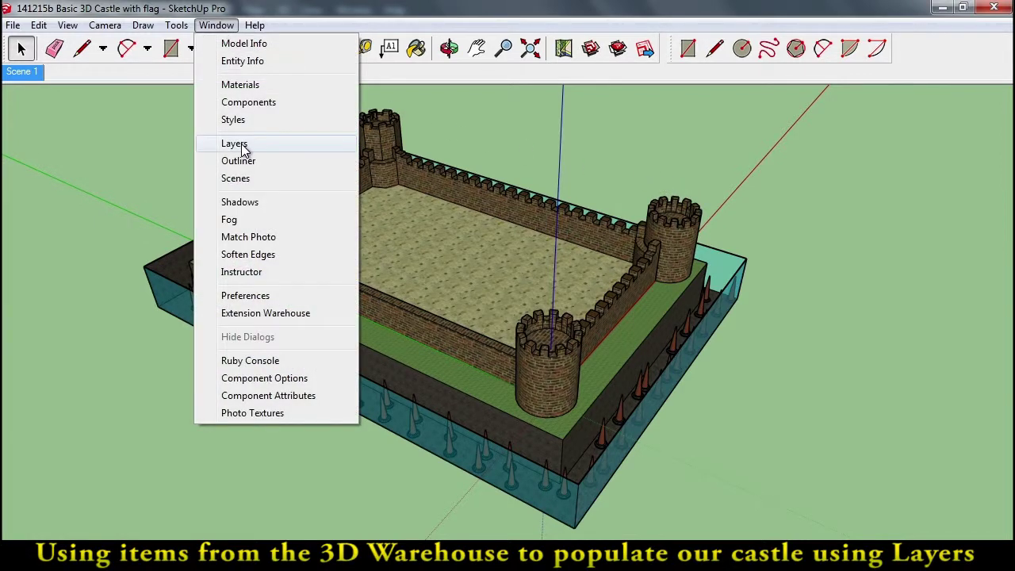
pyautogui.click(235, 143)
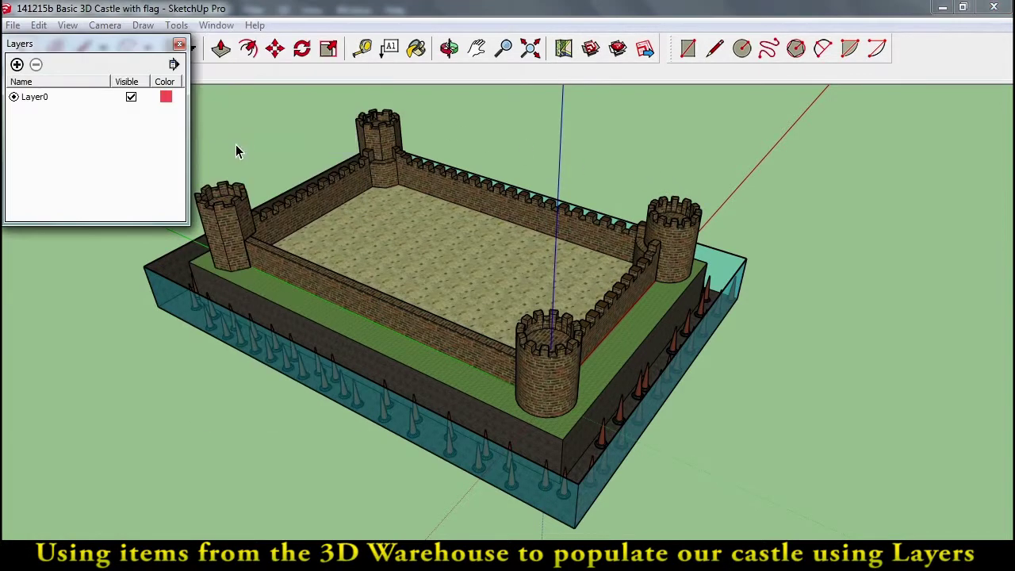
pyautogui.click(17, 65)
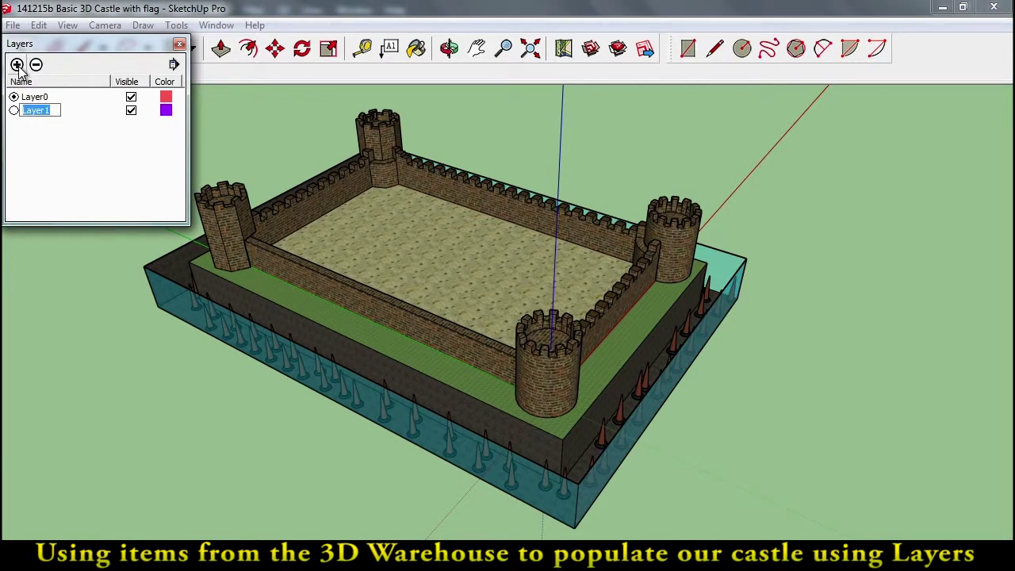
pyautogui.write('3D Warehouse')
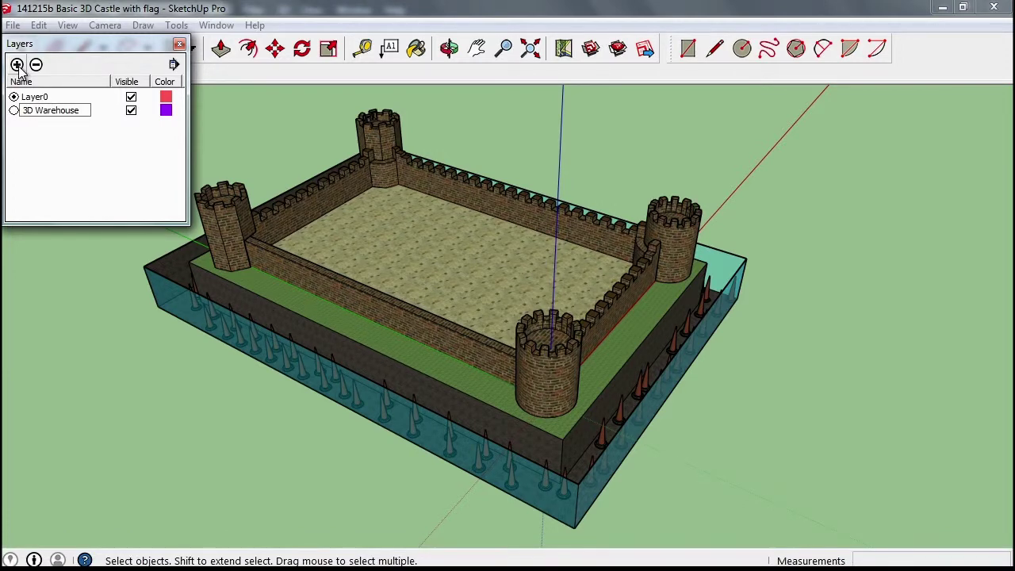
pyautogui.press('Return')
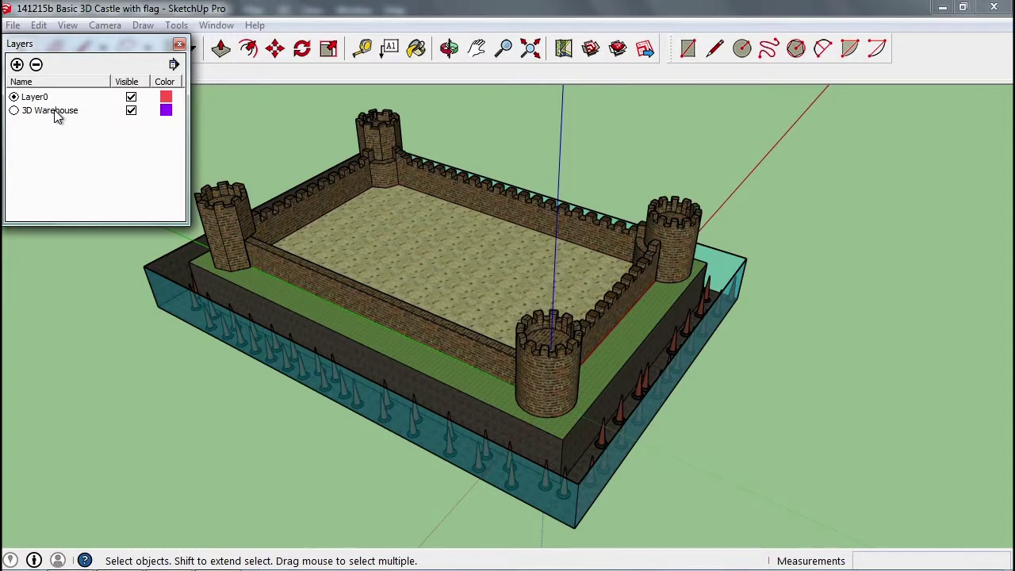
# Make the 3D Warehouse layer the active layer and close the layer list.
pyautogui.click(15, 111)
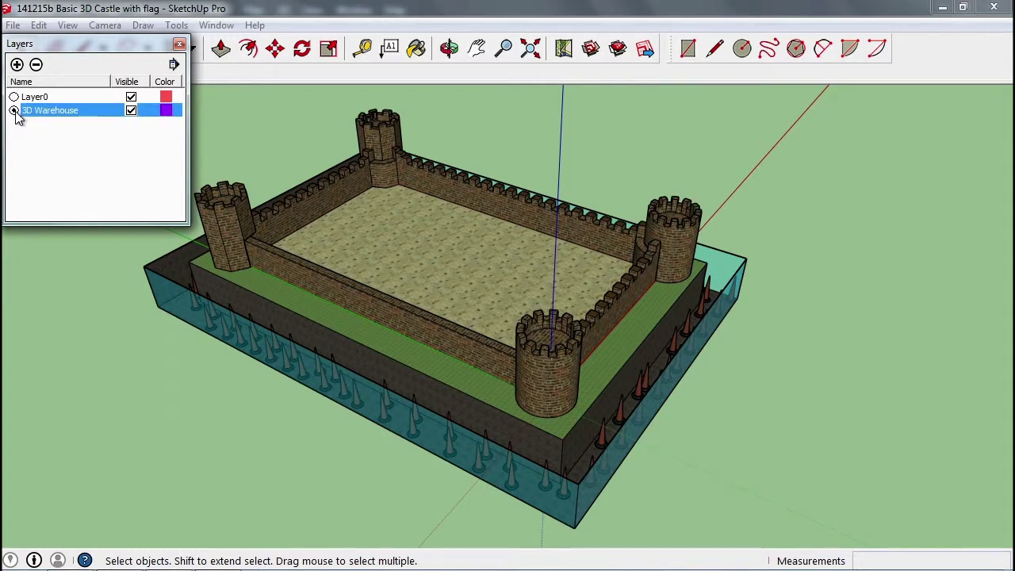
pyautogui.click(64, 113)
pyautogui.click(96, 132)
pyautogui.click(58, 111)
pyautogui.click(179, 44)
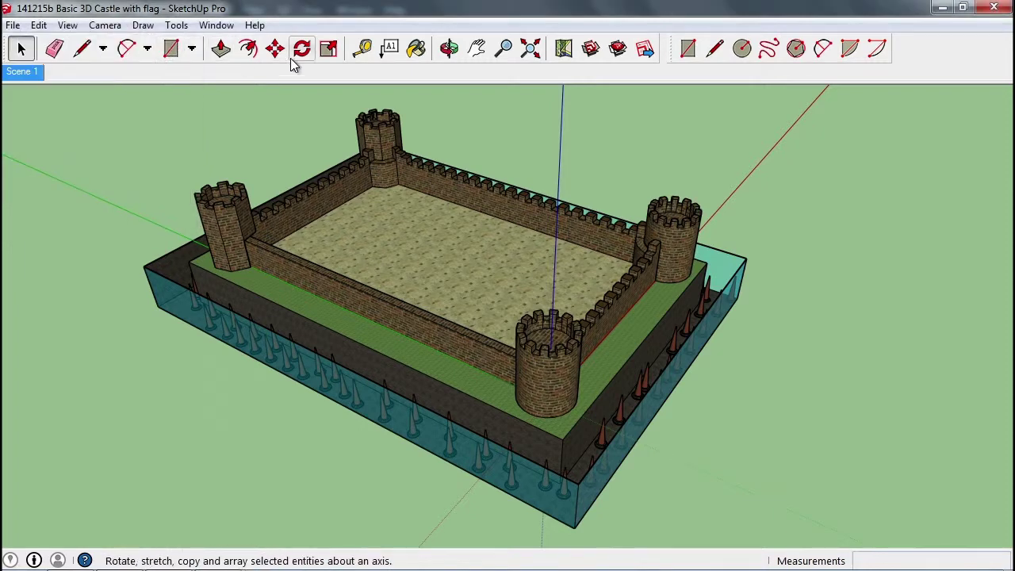
# Search the 3D Warehouse for "medieval" and load the Medieval Susan figure directly into the model.
pyautogui.click(591, 50)
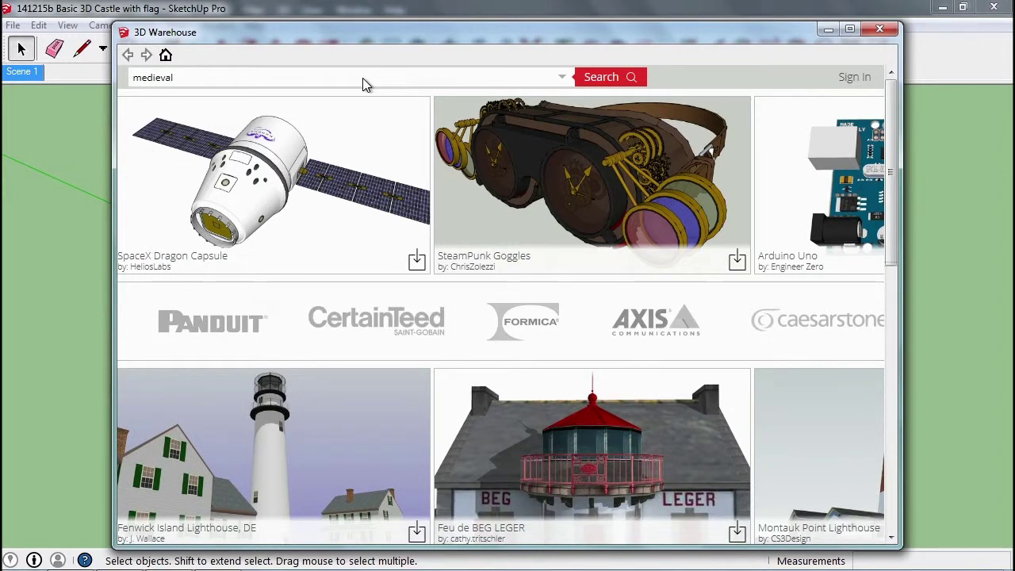
pyautogui.click(596, 79)
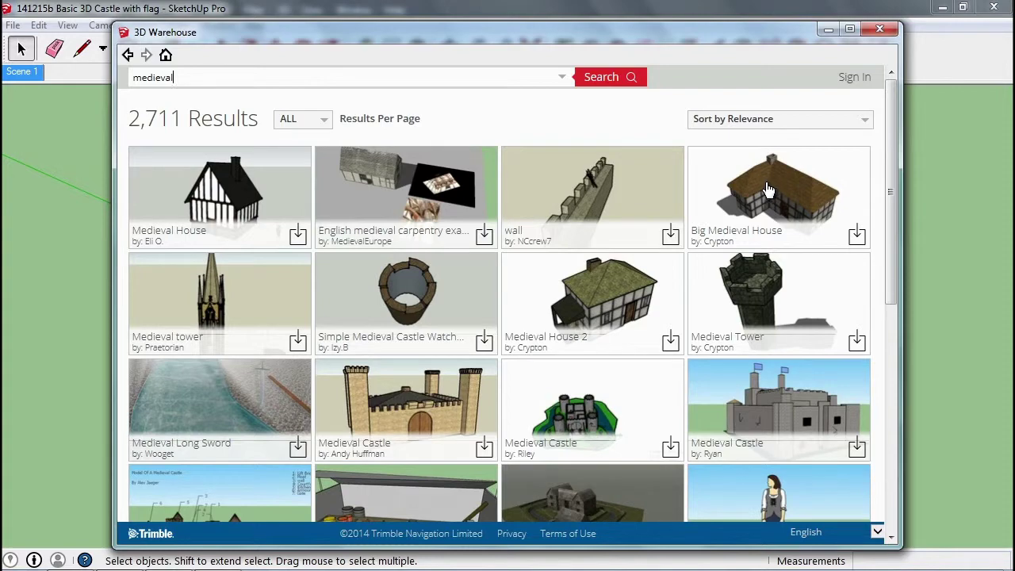
pyautogui.scroll(-4, 412, 308)
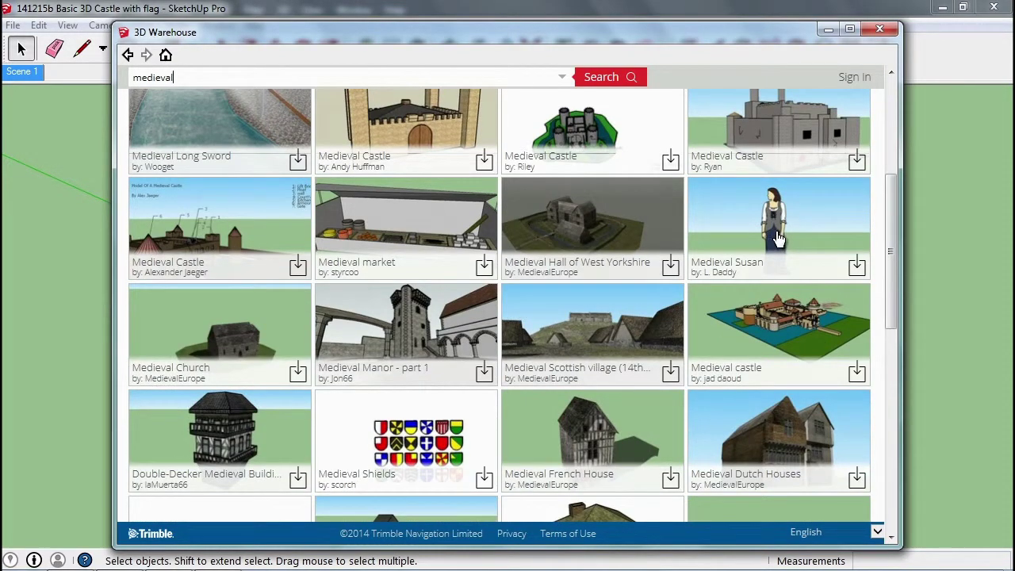
pyautogui.click(778, 239)
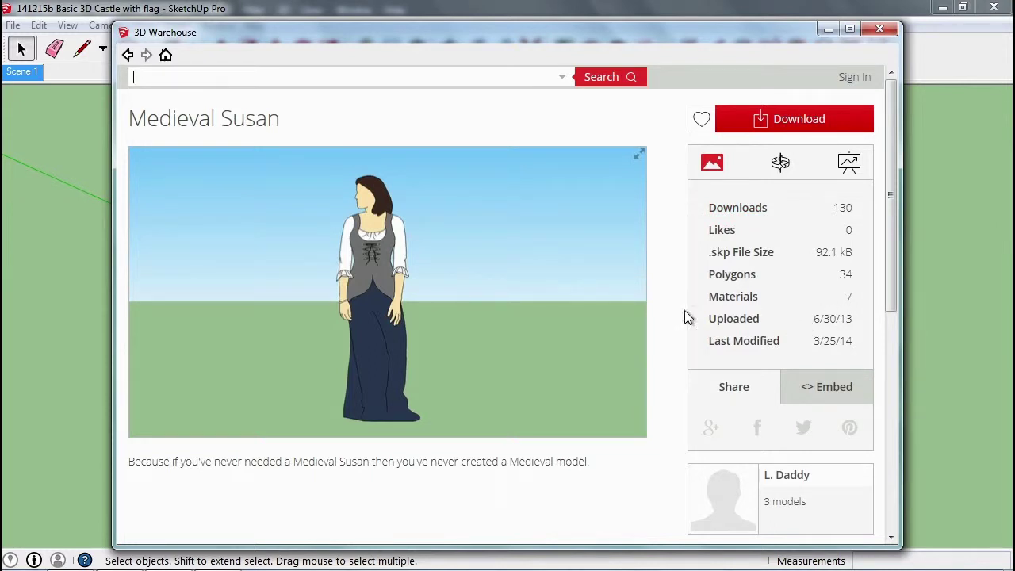
pyautogui.click(801, 119)
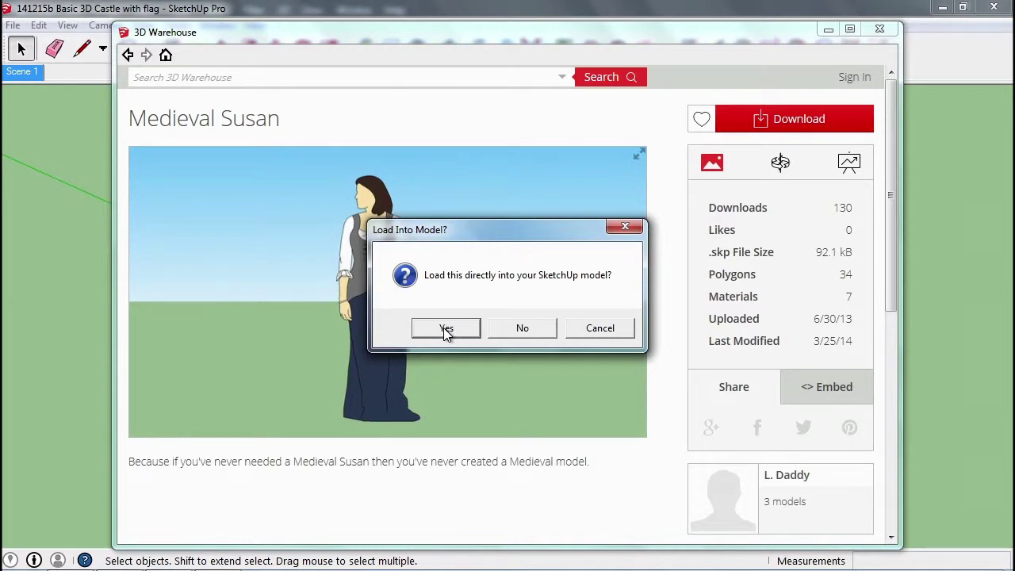
pyautogui.click(446, 328)
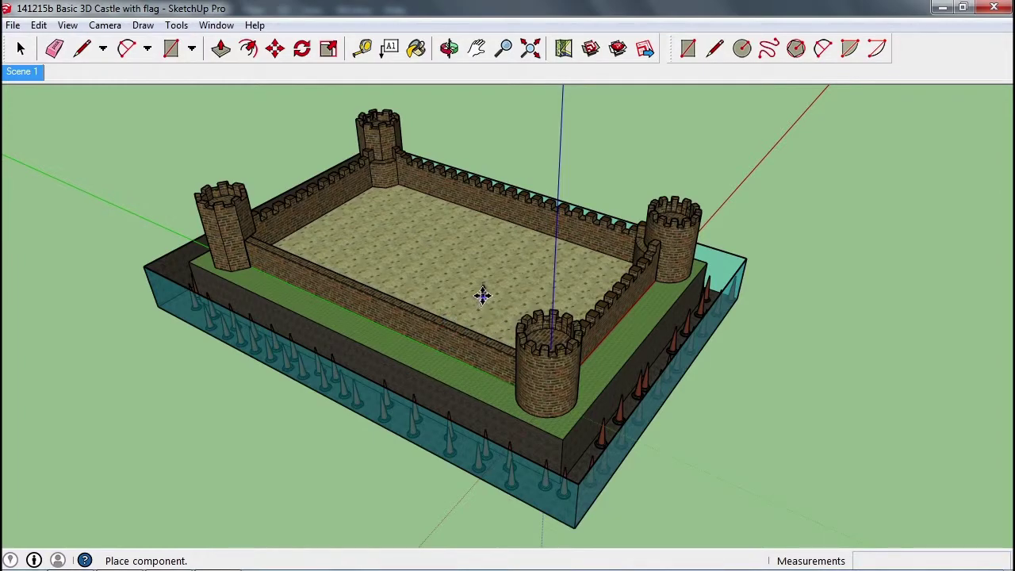
# Place the Medieval Susan figure on the paved courtyard floor inside the castle walls.
pyautogui.scroll(6, 482, 295)
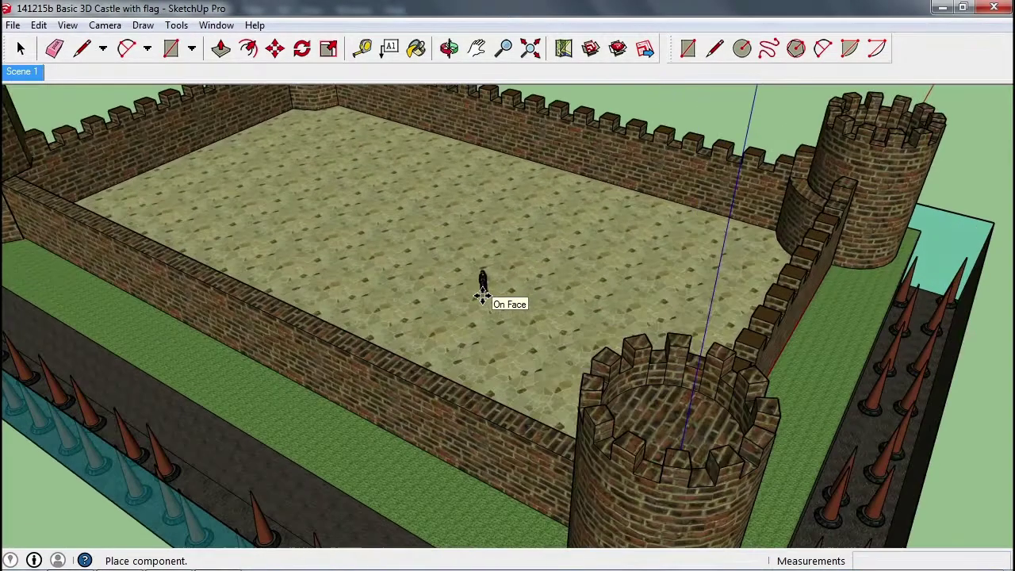
pyautogui.scroll(4, 482, 295)
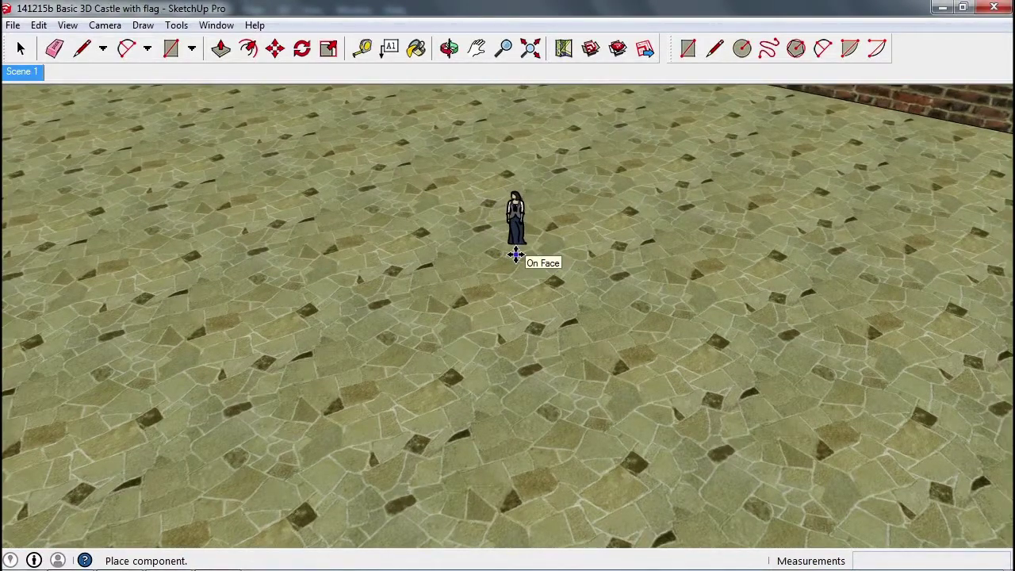
pyautogui.click(515, 254)
pyautogui.scroll(5, 541, 272)
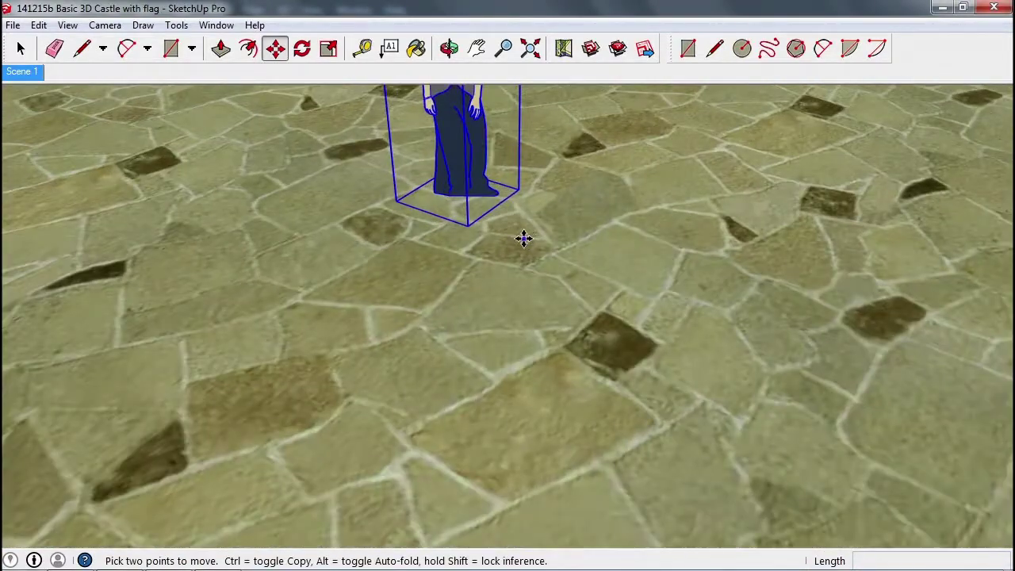
pyautogui.moveTo(523, 238); pyautogui.dragTo(590, 320, button='middle')
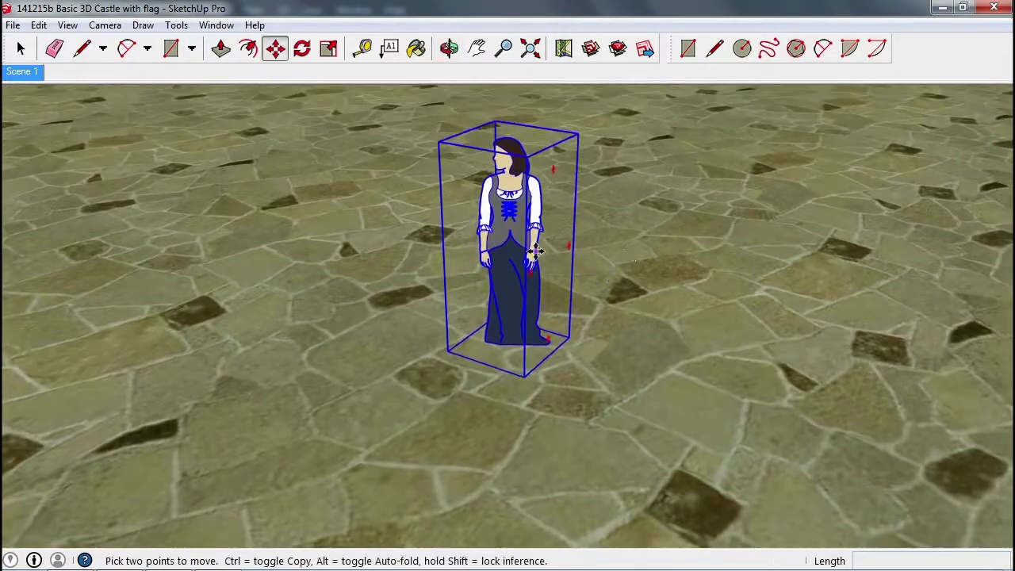
# Explode the Medieval Susan component into its separate parts.
pyautogui.click(20, 48)
pyautogui.click(456, 273)
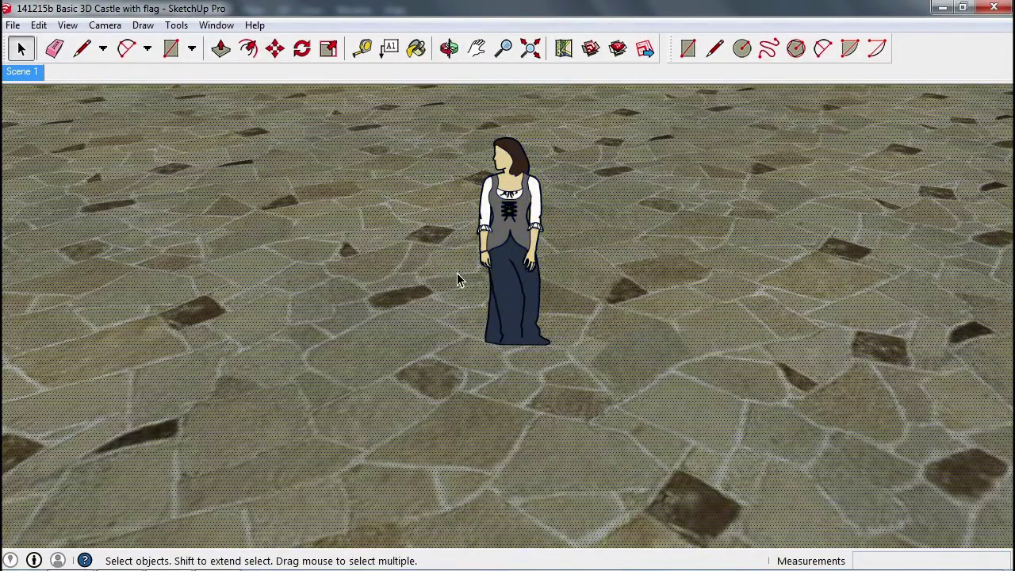
pyautogui.click(530, 273)
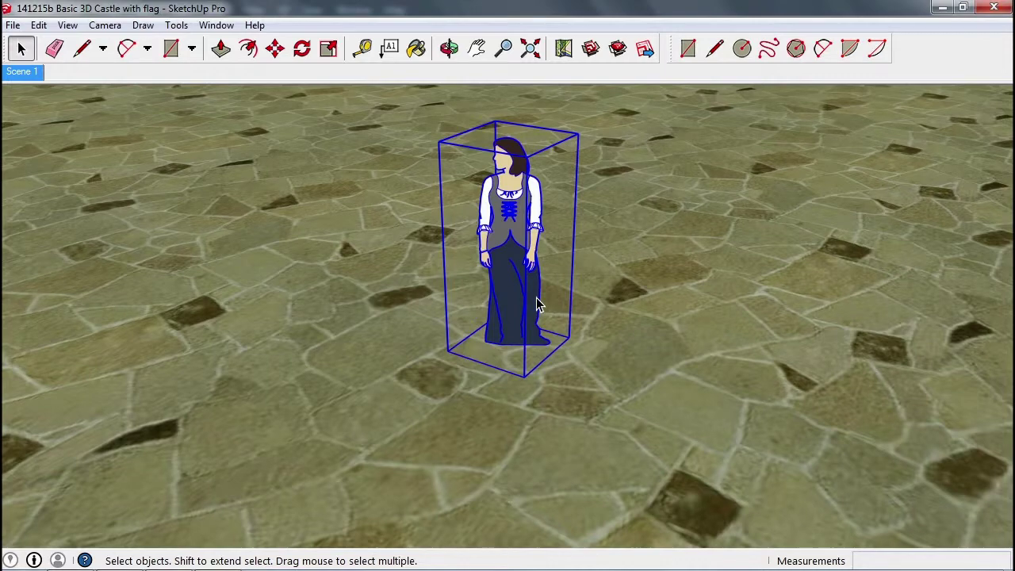
pyautogui.rightClick(514, 275)
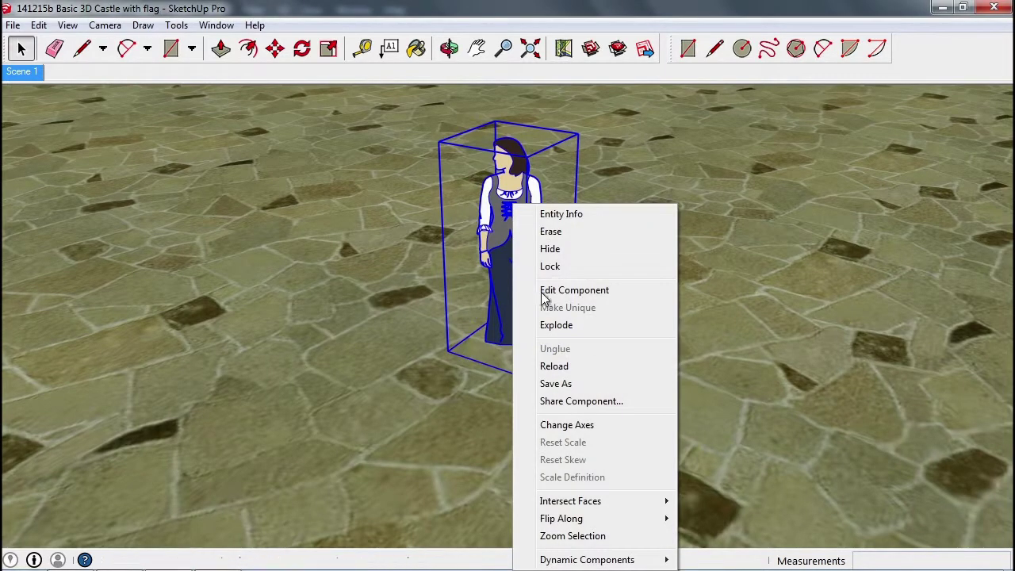
pyautogui.click(564, 328)
pyautogui.click(572, 293)
pyautogui.click(536, 337)
pyautogui.rightClick(516, 291)
pyautogui.click(546, 303)
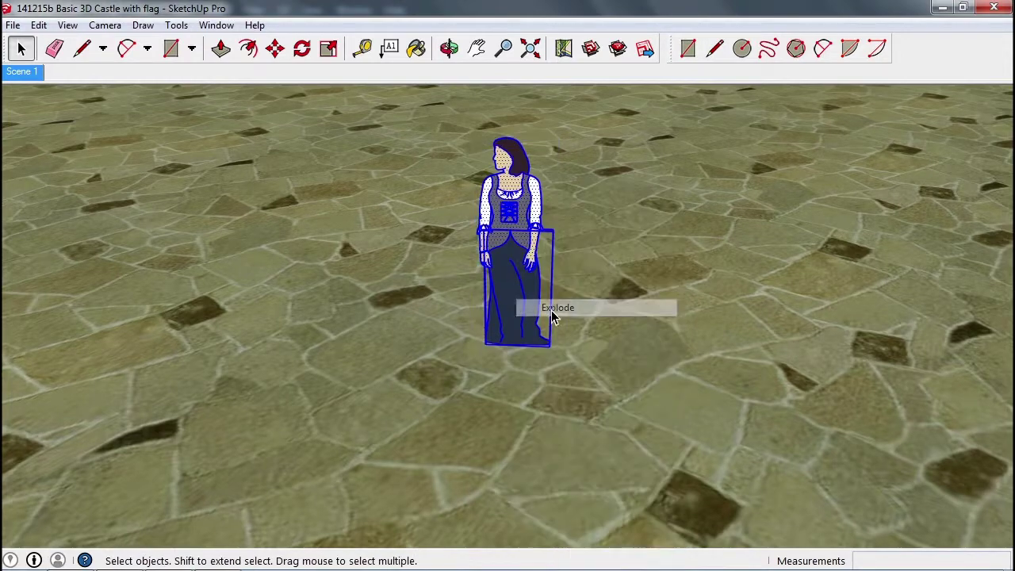
pyautogui.click(582, 306)
# Paint the woman's grey bodice with the 0003_DeepPink colour from Colors-Named.
pyautogui.click(521, 301)
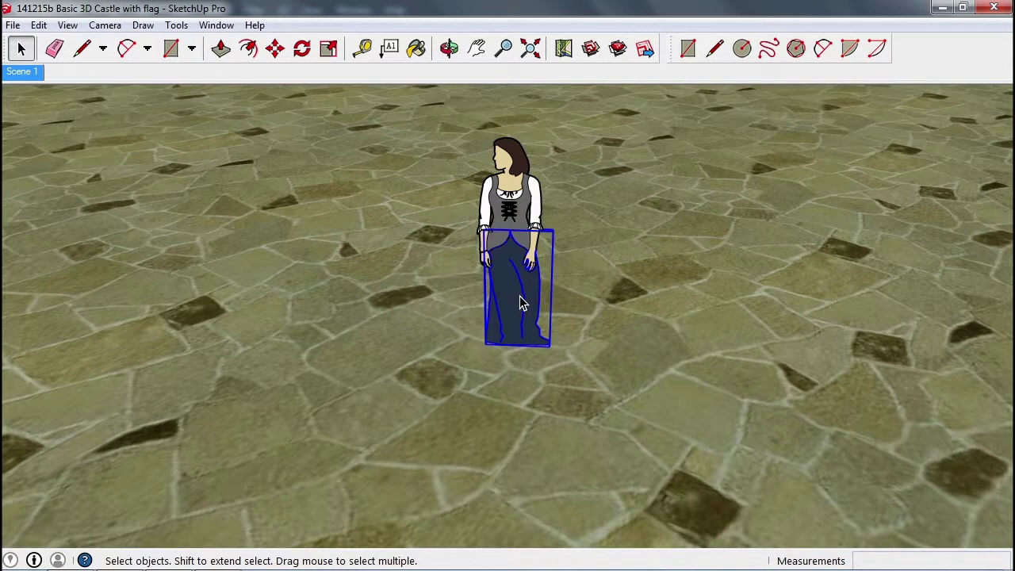
pyautogui.click(522, 221)
pyautogui.scroll(3, 521, 221)
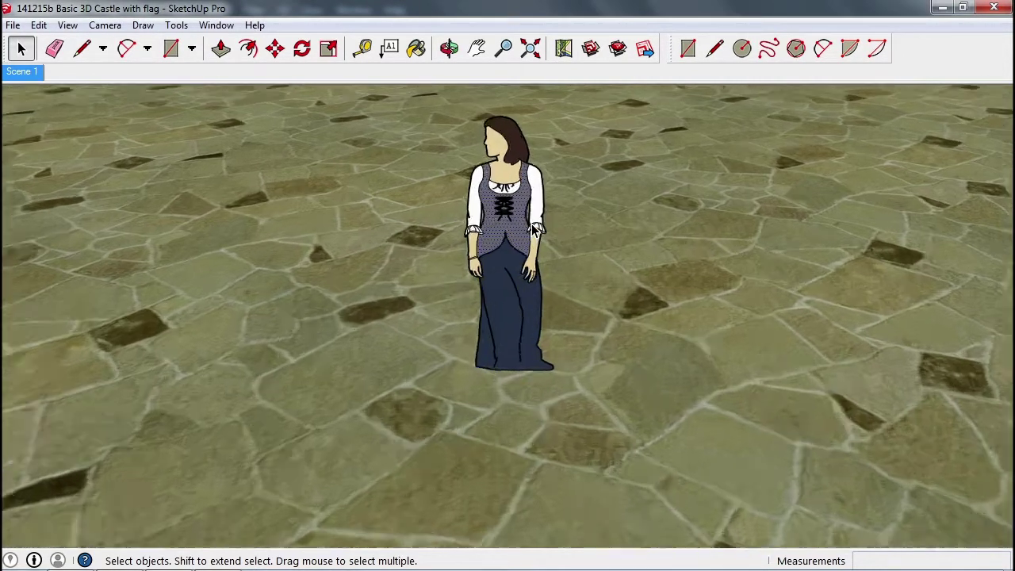
pyautogui.click(417, 49)
pyautogui.click(111, 224)
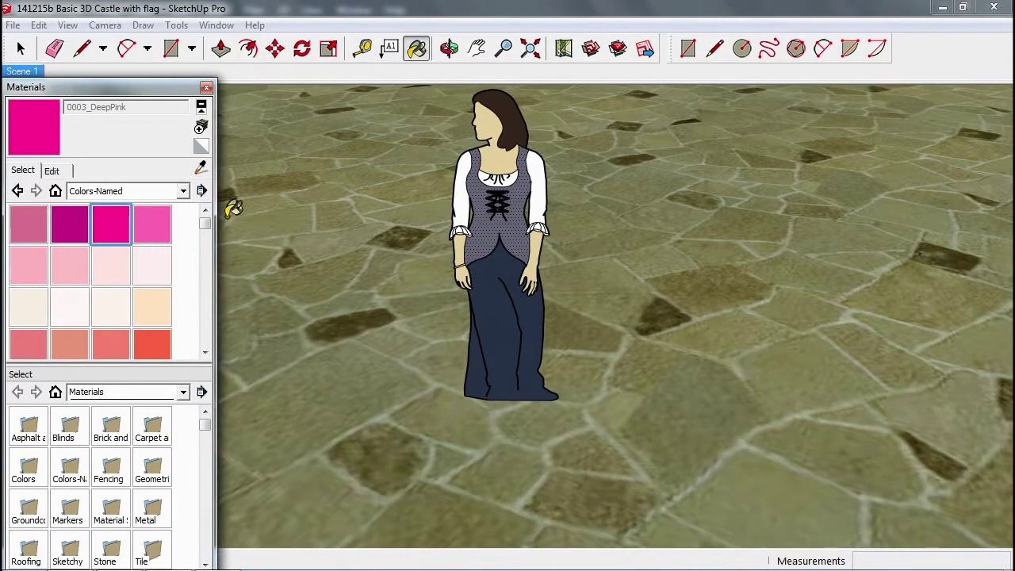
pyautogui.click(483, 204)
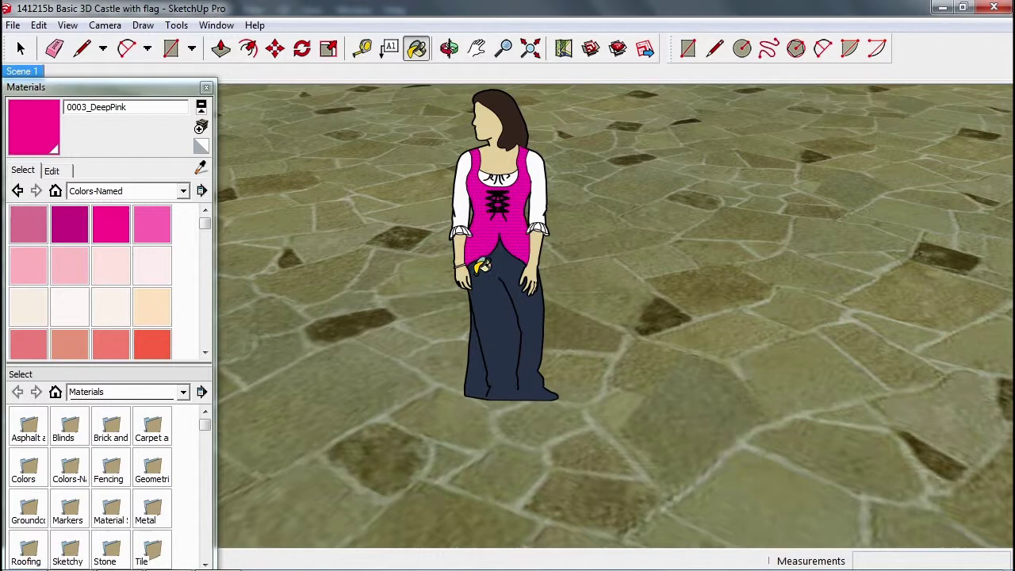
# Explode the woman's skirt component and paint its face with the 0016_Tomato colour.
pyautogui.click(151, 344)
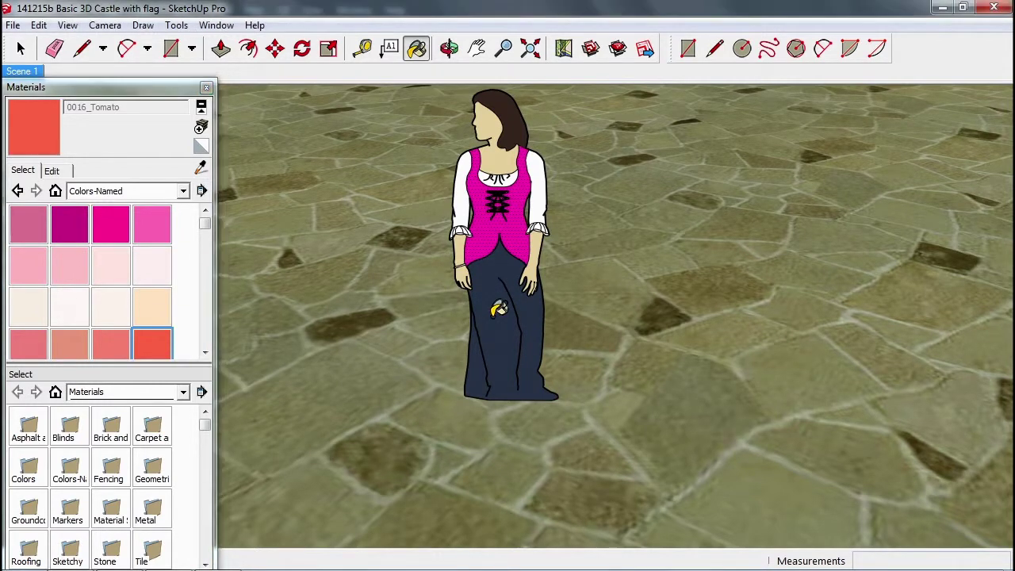
pyautogui.press('space')
pyautogui.click(513, 344)
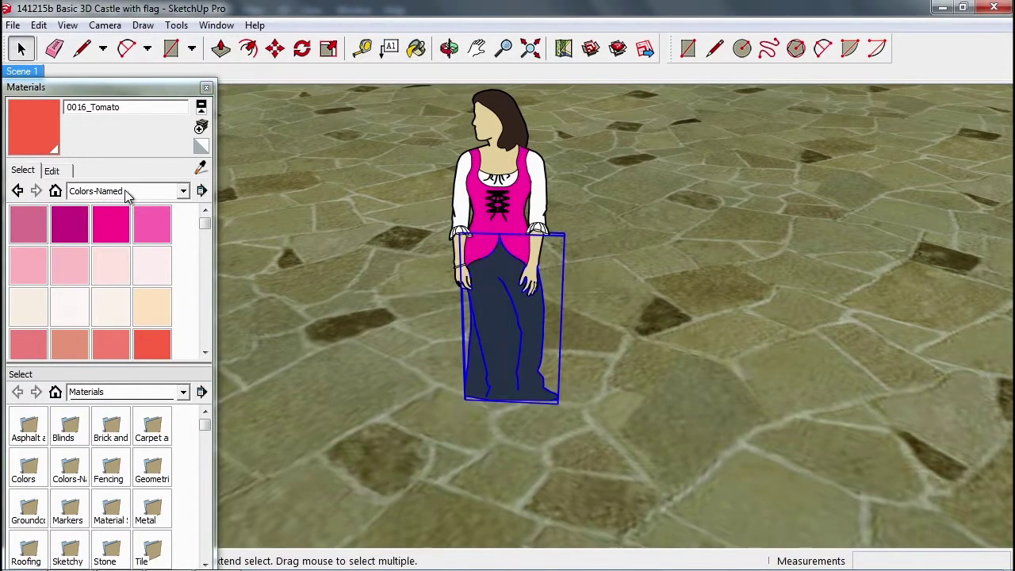
pyautogui.click(162, 340)
pyautogui.click(493, 317)
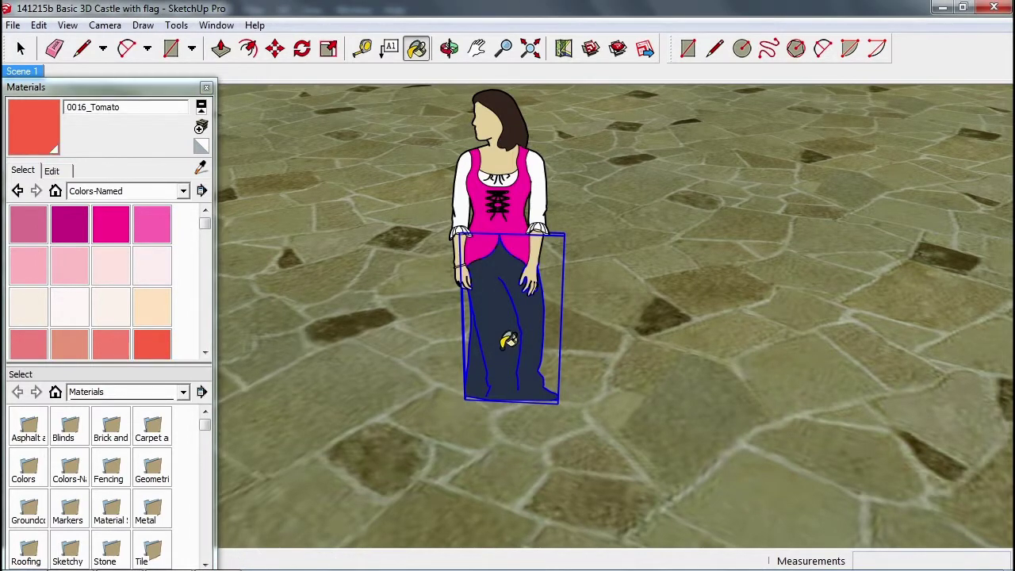
pyautogui.rightClick(509, 339)
pyautogui.click(545, 200)
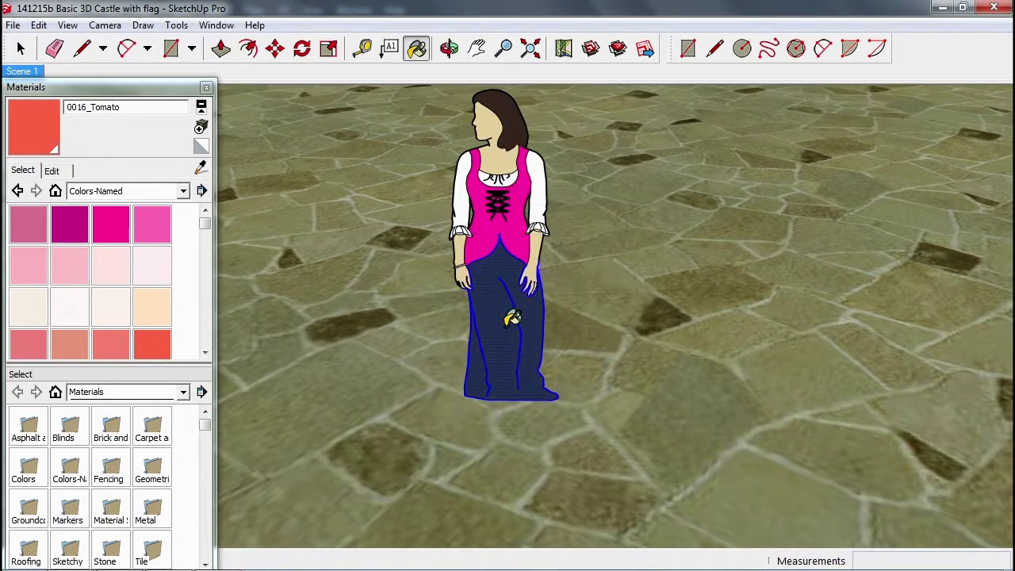
pyautogui.click(508, 330)
# Combine all parts of the woman figure into one group and close the materials palette.
pyautogui.moveTo(383, 274)
pyautogui.mouseDown(button='middle')
pyautogui.moveTo(474, 326)
pyautogui.moveTo(696, 288)
pyautogui.moveTo(645, 425)
pyautogui.moveTo(265, 295)
pyautogui.moveTo(246, 272)
pyautogui.mouseUp(button='middle')
pyautogui.moveTo(660, 252)
pyautogui.mouseDown(button='middle')
pyautogui.moveTo(410, 278)
pyautogui.moveTo(546, 480)
pyautogui.moveTo(671, 267)
pyautogui.moveTo(558, 286)
pyautogui.moveTo(647, 288)
pyautogui.moveTo(686, 374)
pyautogui.moveTo(483, 431)
pyautogui.moveTo(648, 222)
pyautogui.moveTo(460, 238)
pyautogui.moveTo(310, 215)
pyautogui.moveTo(405, 219)
pyautogui.moveTo(468, 203)
pyautogui.mouseUp(button='middle')
pyautogui.scroll(-3, 543, 207)
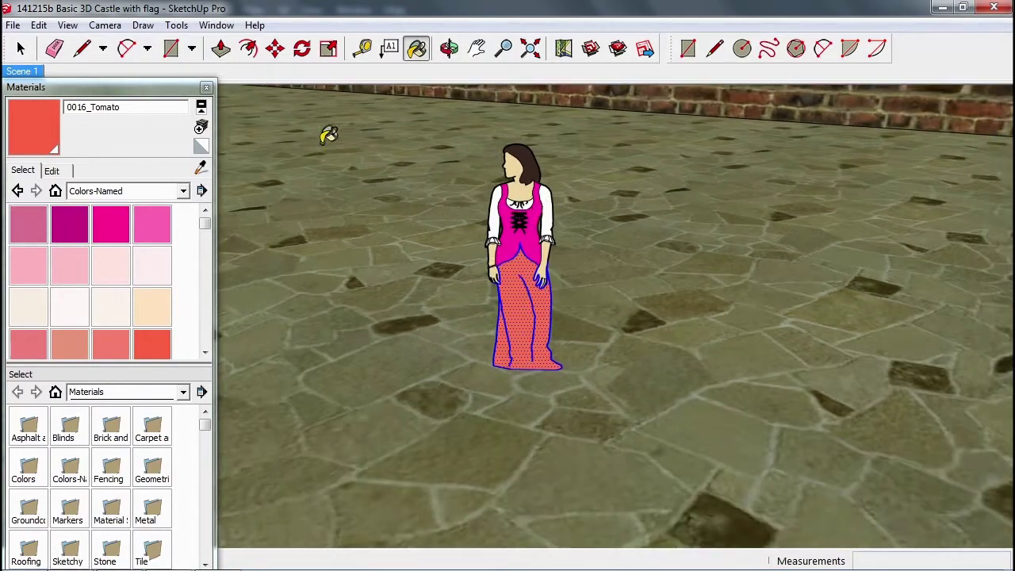
pyautogui.press('space')
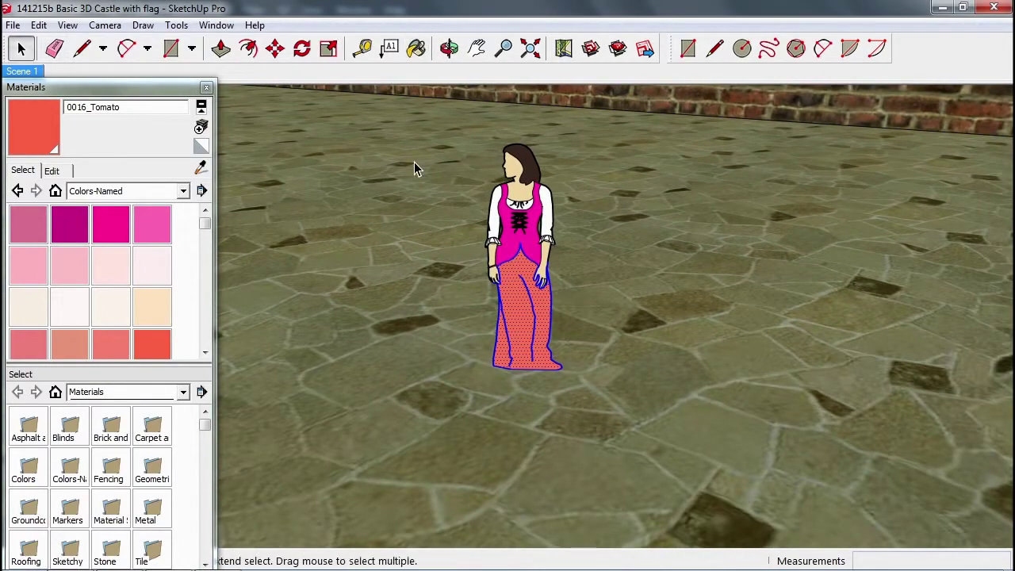
pyautogui.moveTo(466, 145); pyautogui.dragTo(607, 402)
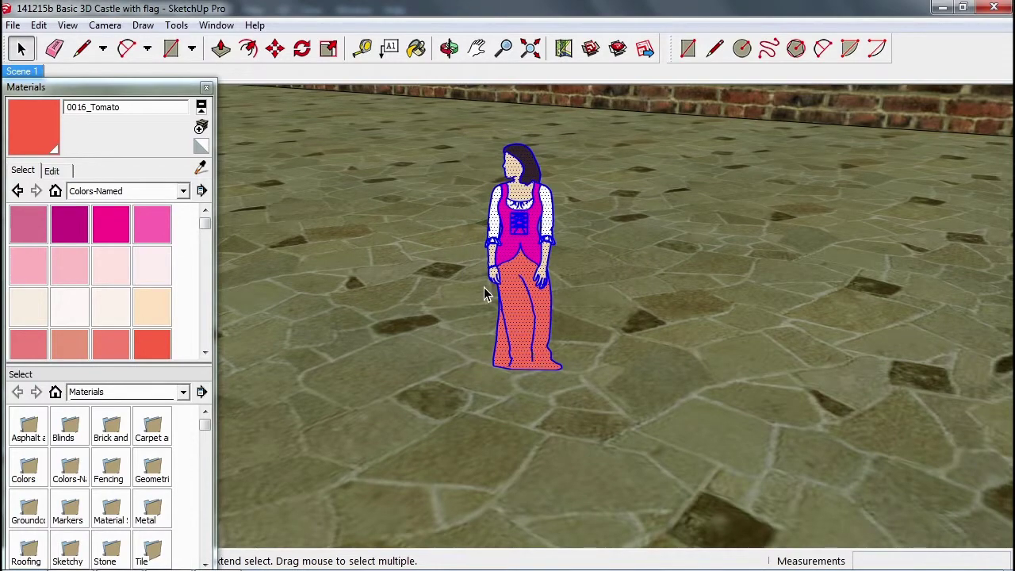
pyautogui.rightClick(523, 260)
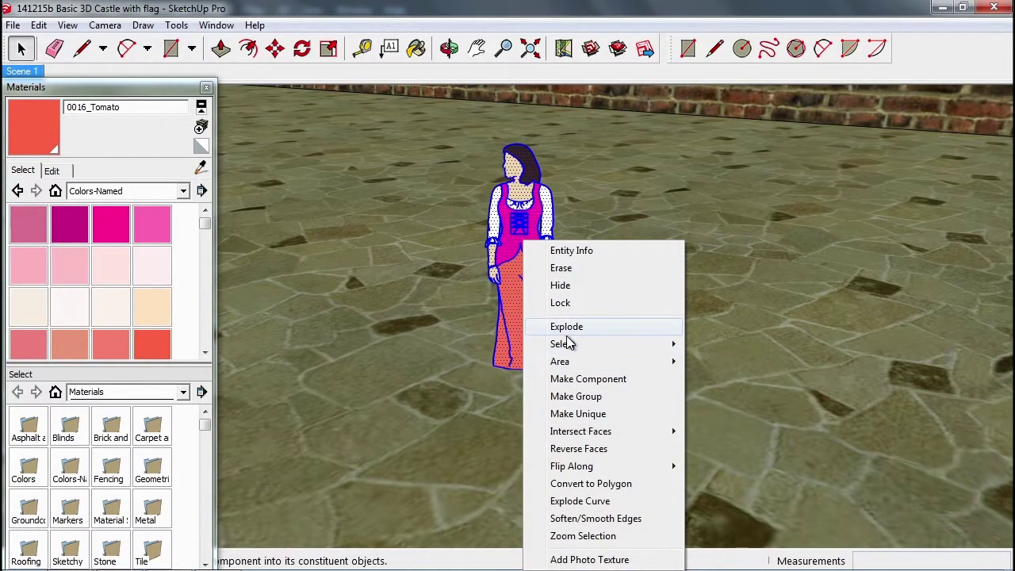
pyautogui.click(585, 397)
pyautogui.scroll(-3, 555, 269)
pyautogui.moveTo(616, 229); pyautogui.dragTo(519, 312, button='middle')
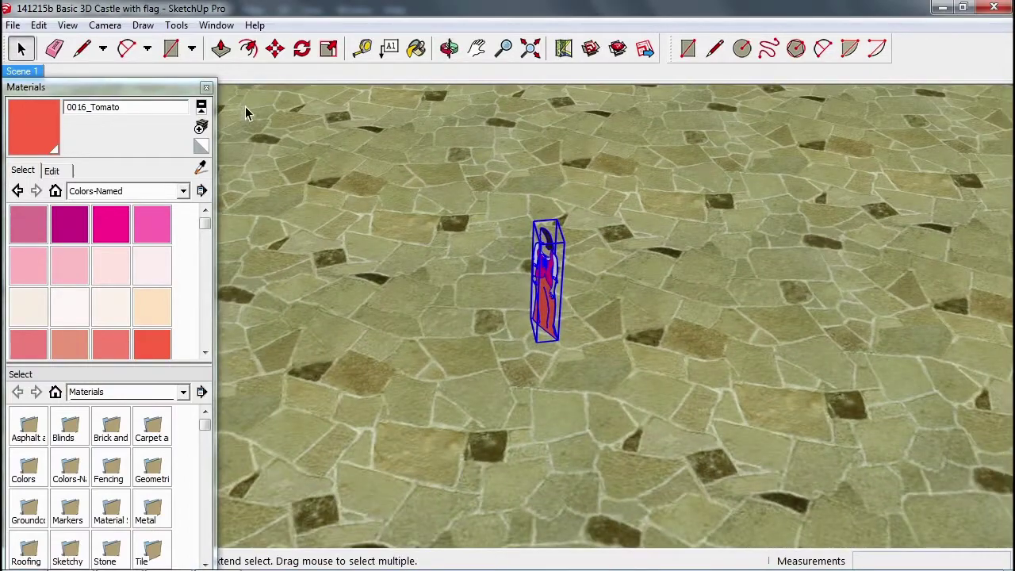
pyautogui.click(206, 88)
pyautogui.scroll(-5, 484, 214)
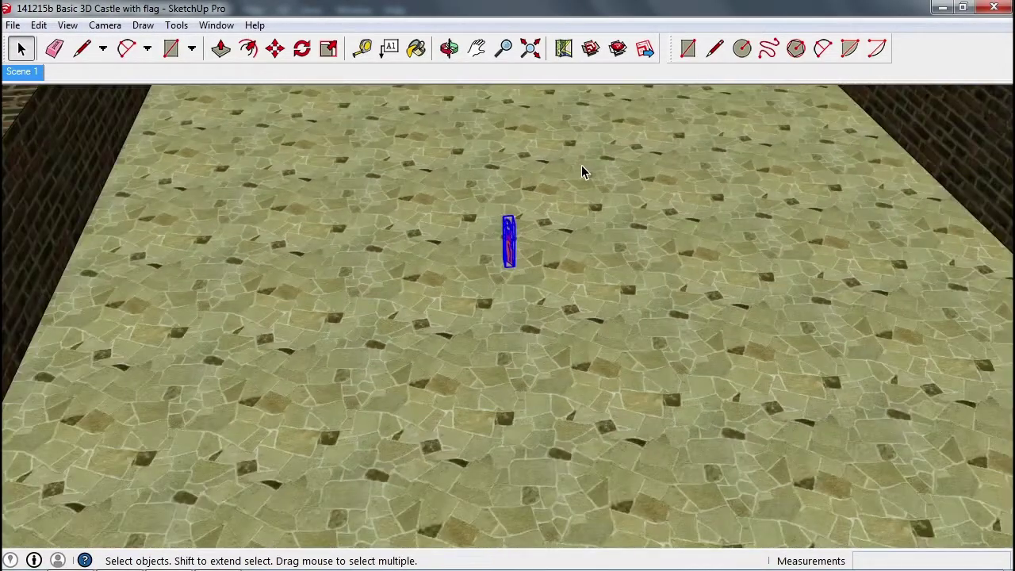
# Move the grouped woman figure across the courtyard to the base of the brick wall.
pyautogui.moveTo(578, 174); pyautogui.dragTo(573, 243, button='middle')
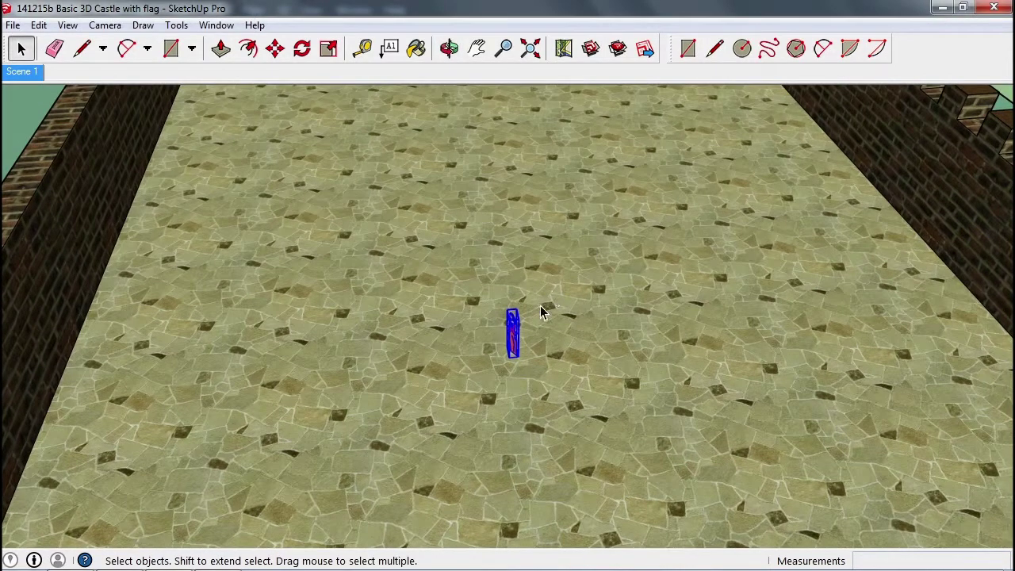
pyautogui.press('m')
pyautogui.click(512, 333)
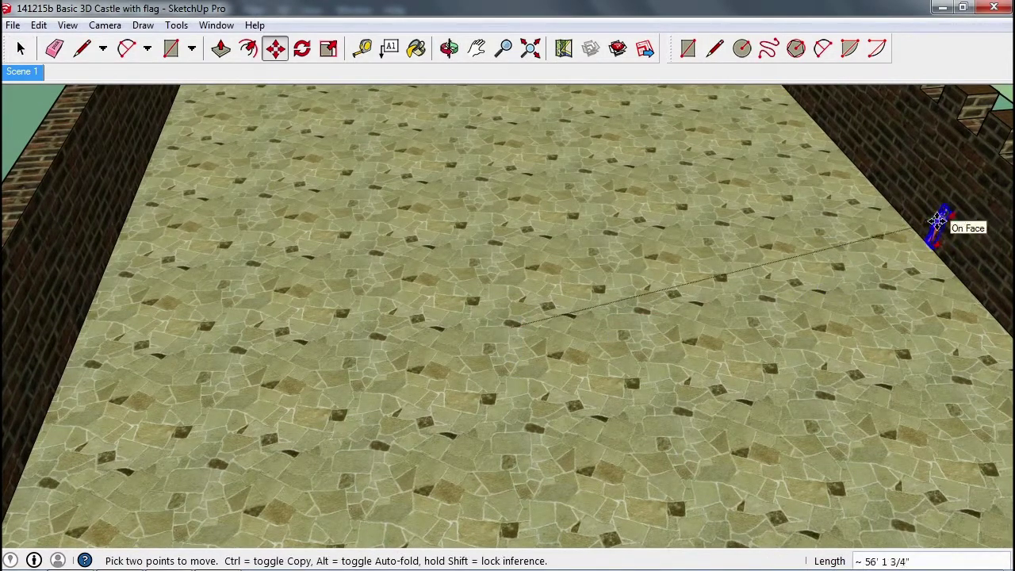
pyautogui.click(916, 206)
pyautogui.moveTo(865, 253); pyautogui.dragTo(717, 361, button='middle')
pyautogui.scroll(10, 634, 333)
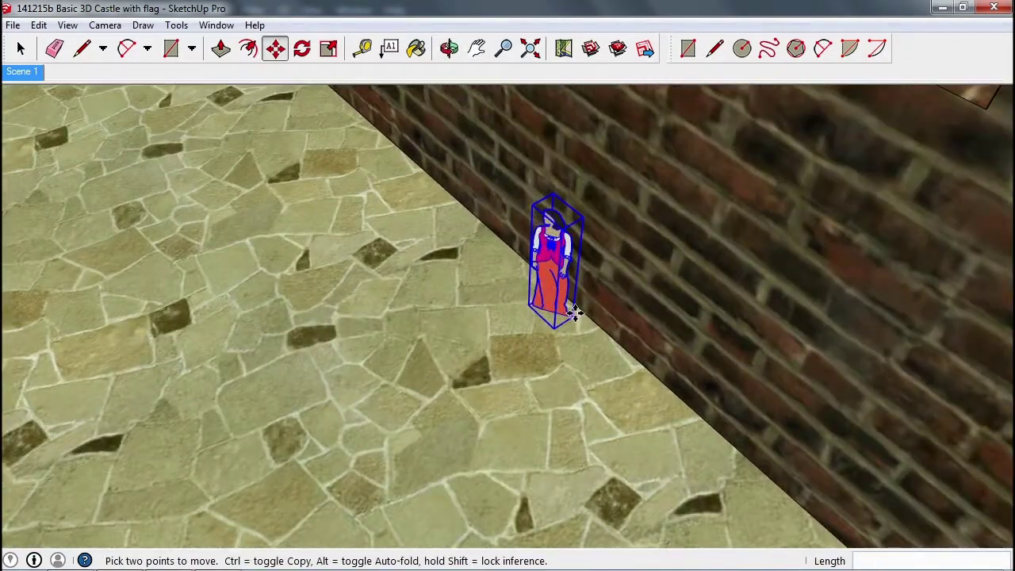
pyautogui.moveTo(575, 313); pyautogui.dragTo(476, 443, button='middle')
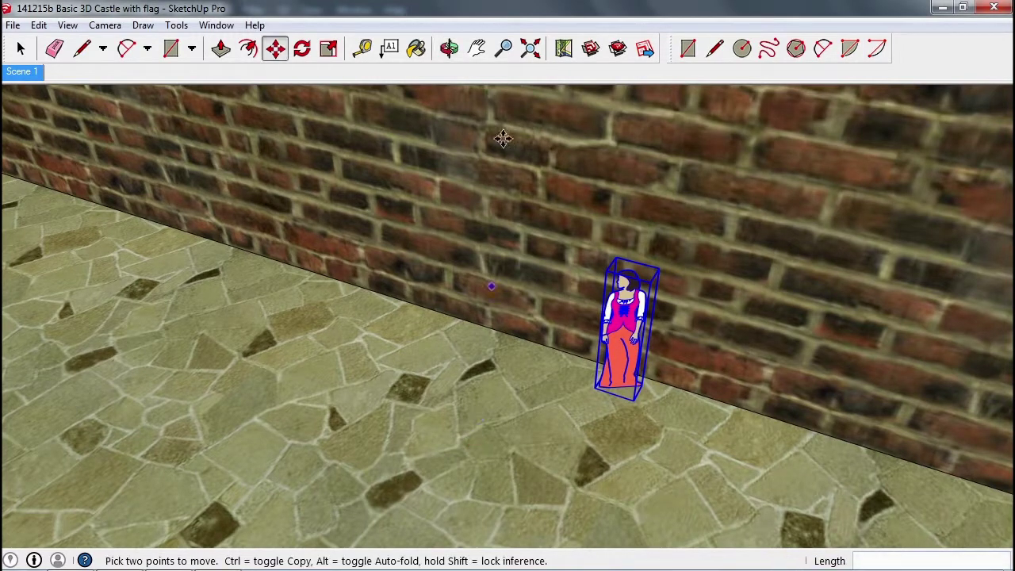
# Rotate the woman figure about 15 degrees on the ground plane around a point at her feet.
pyautogui.click(307, 51)
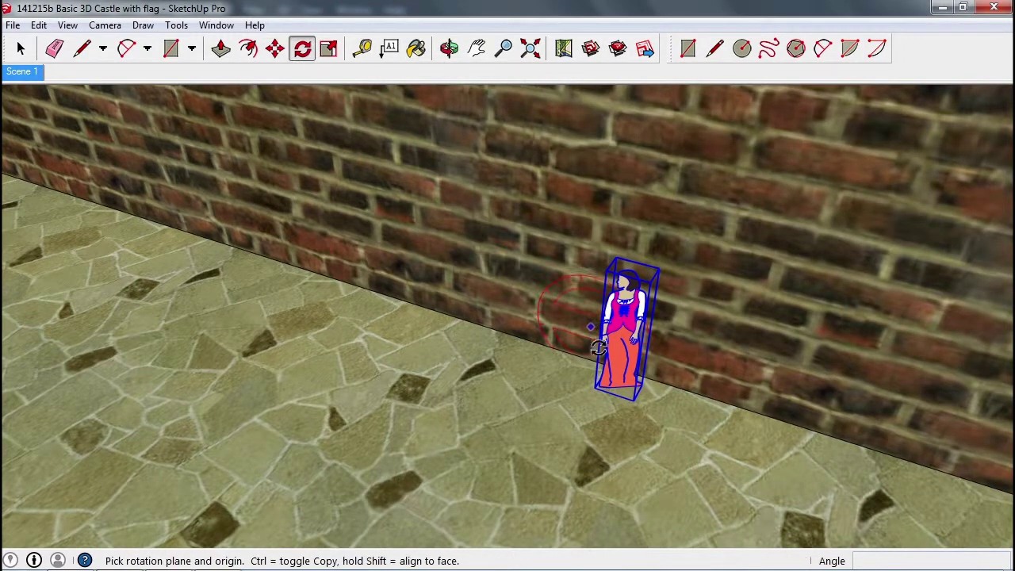
pyautogui.click(618, 395)
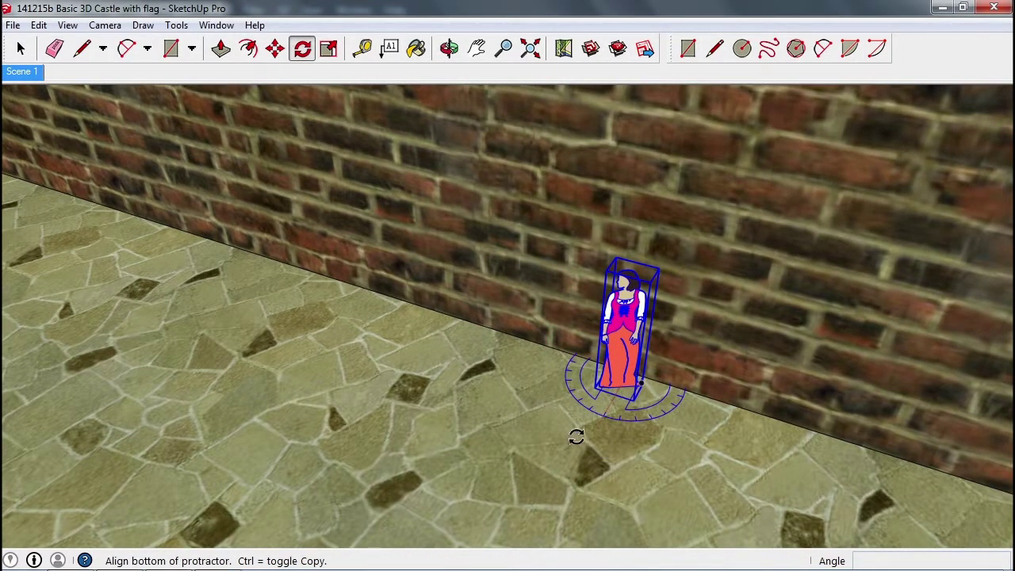
pyautogui.click(574, 444)
pyautogui.click(566, 440)
pyautogui.click(609, 385)
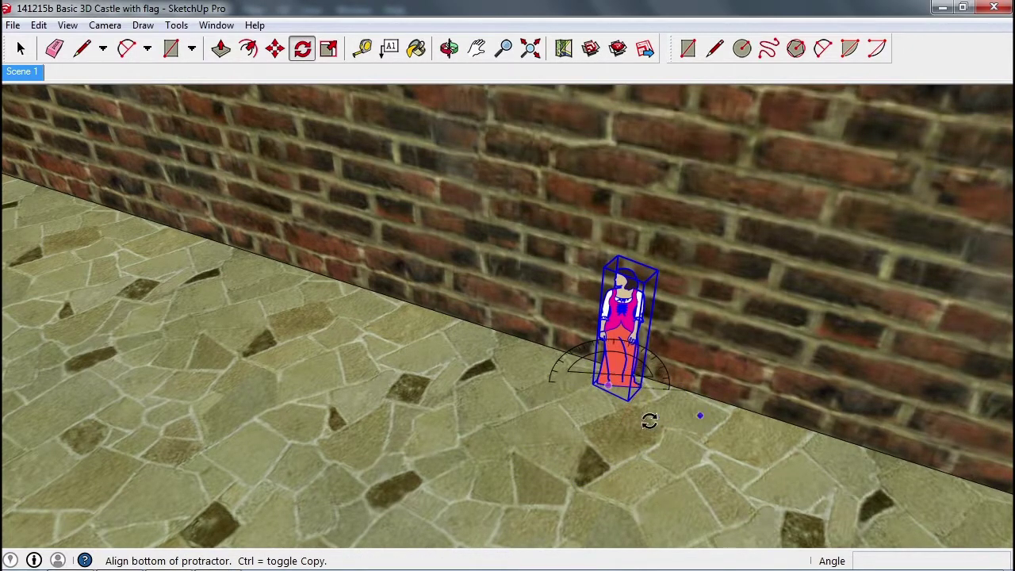
pyautogui.press('Escape')
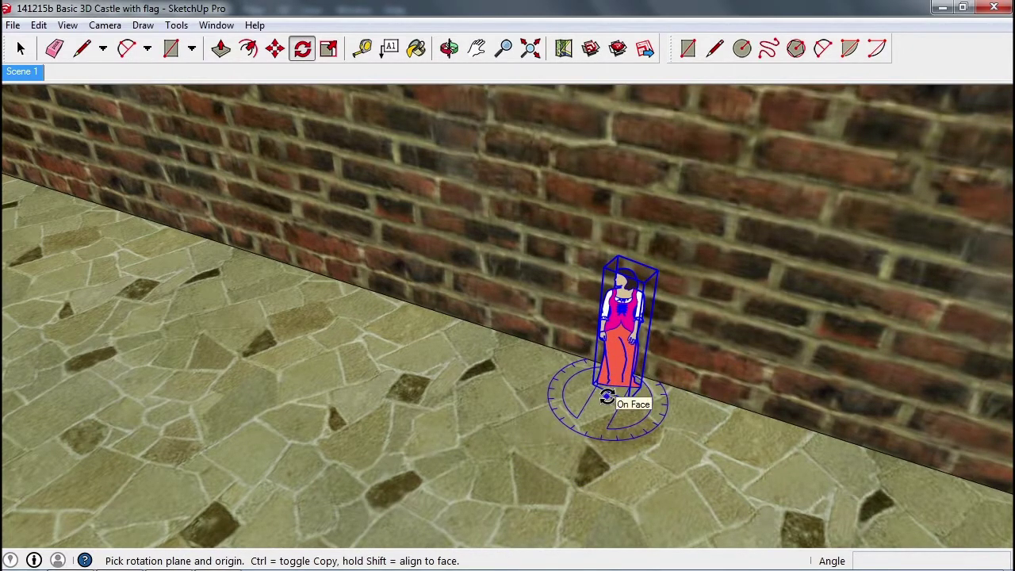
pyautogui.click(606, 397)
pyautogui.click(584, 440)
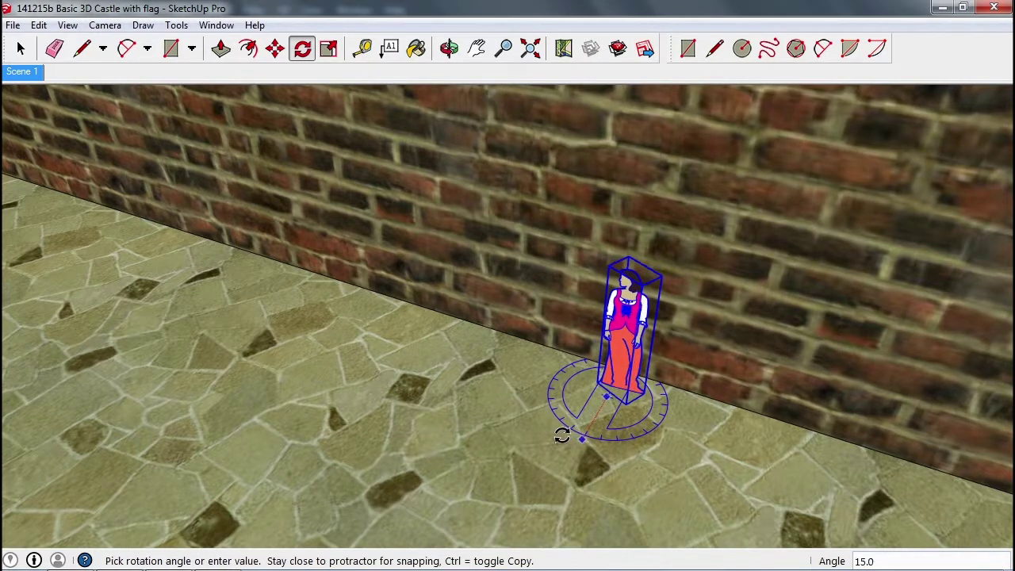
pyautogui.click(565, 436)
# Shift the woman figure a short distance along the courtyard floor beside the brick wall.
pyautogui.press('m')
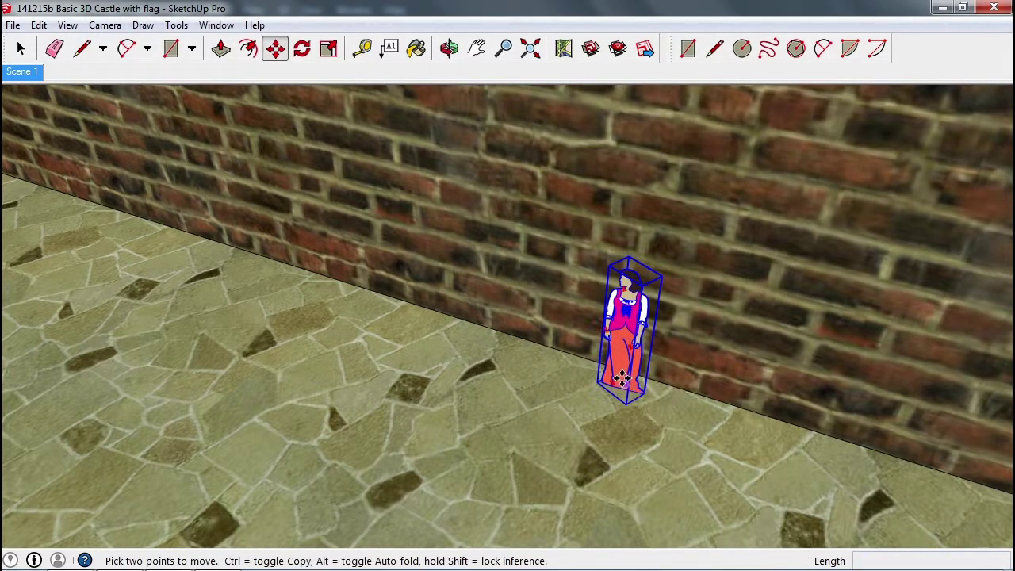
pyautogui.click(624, 387)
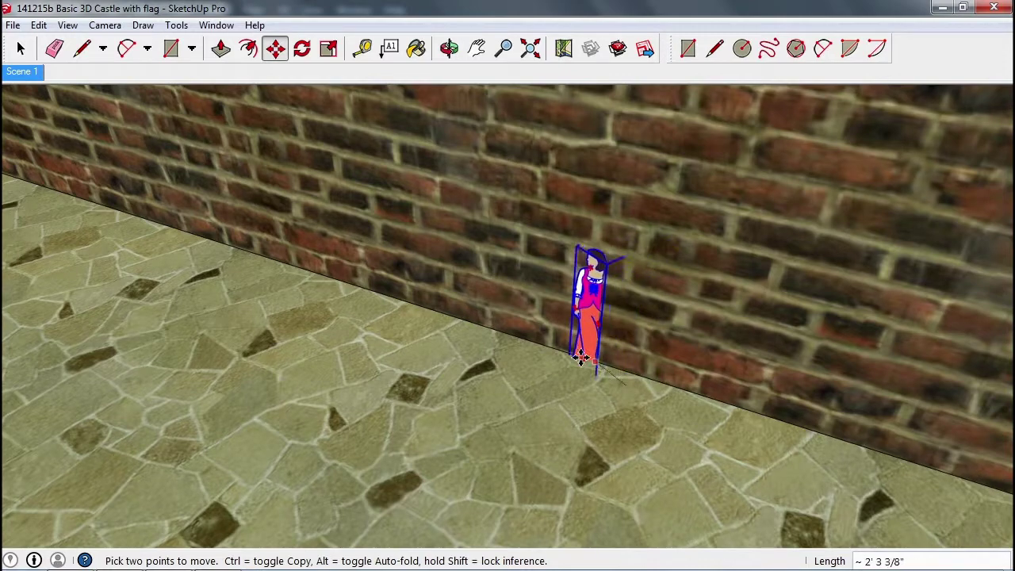
pyautogui.click(587, 373)
# Open the 3D Warehouse and search the models for "horse".
pyautogui.scroll(-2, 511, 397)
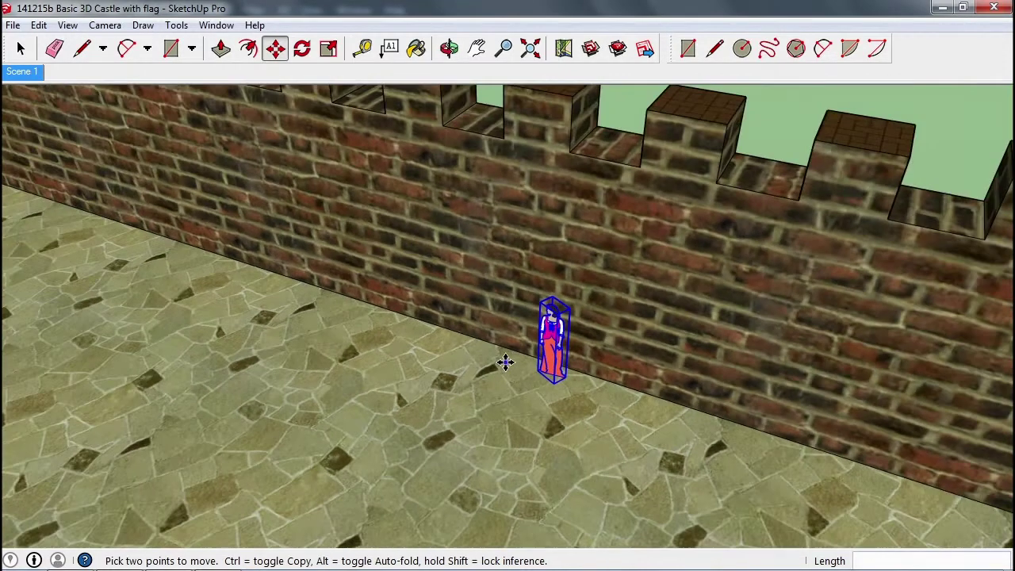
pyautogui.moveTo(495, 361); pyautogui.dragTo(658, 220, button='middle')
pyautogui.scroll(-5, 507, 333)
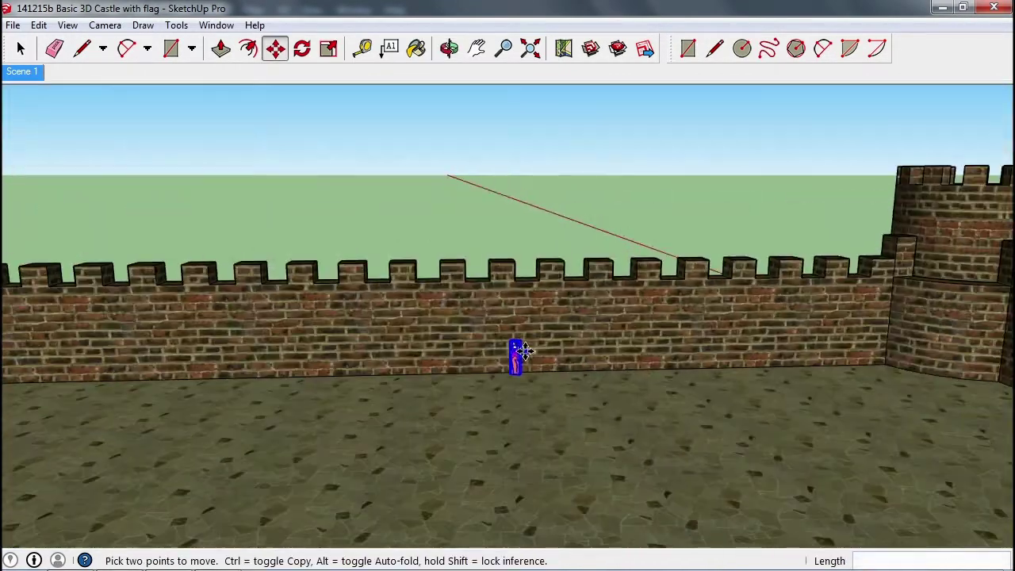
pyautogui.scroll(-1, 389, 347)
pyautogui.scroll(-2, 381, 419)
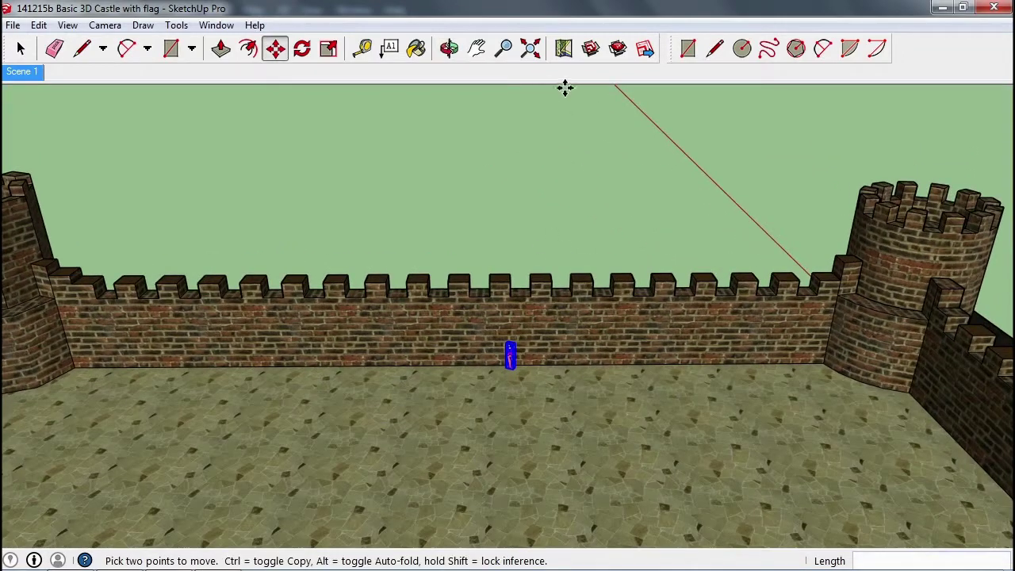
pyautogui.click(590, 48)
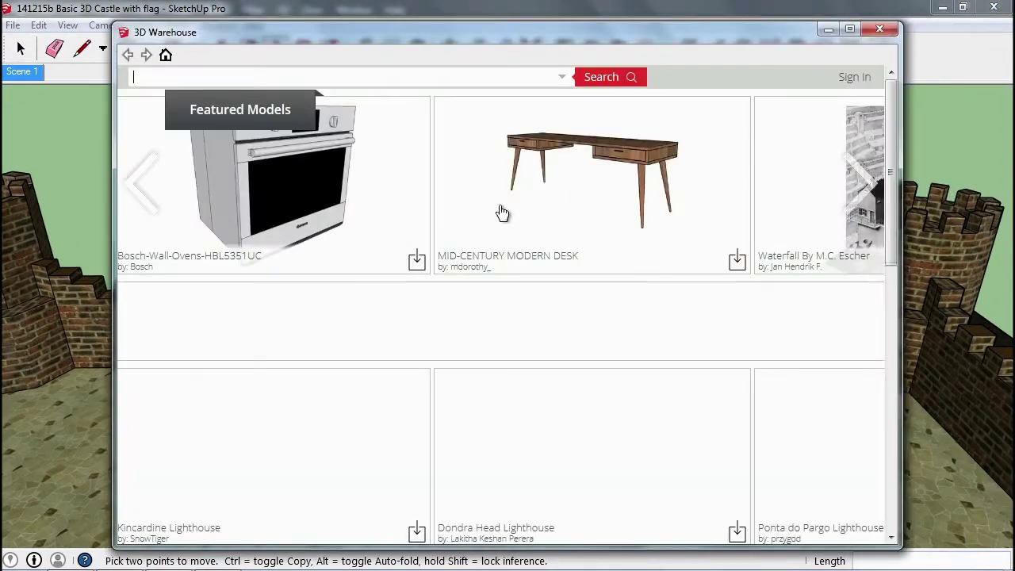
pyautogui.click(367, 76)
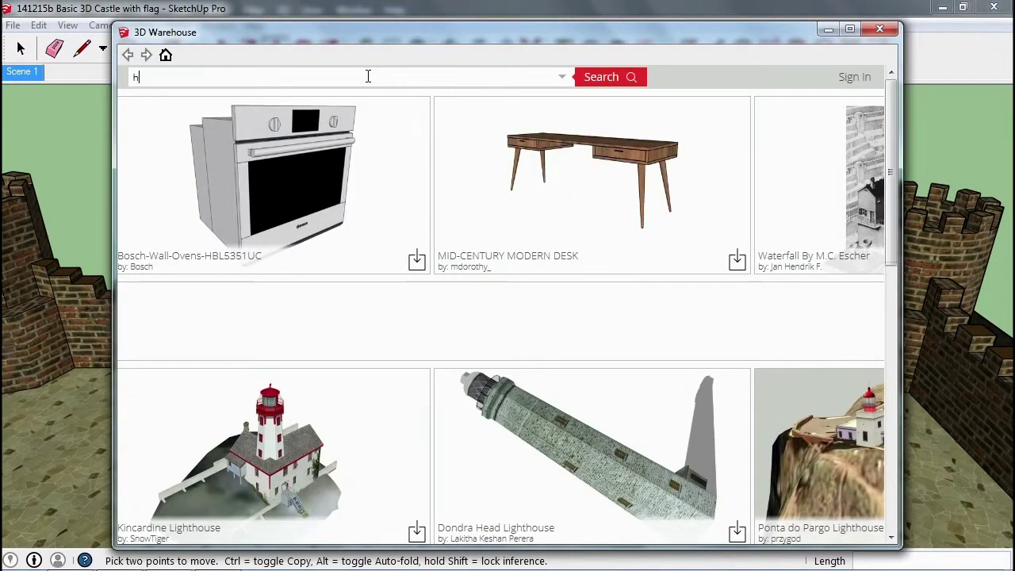
pyautogui.write('orse')
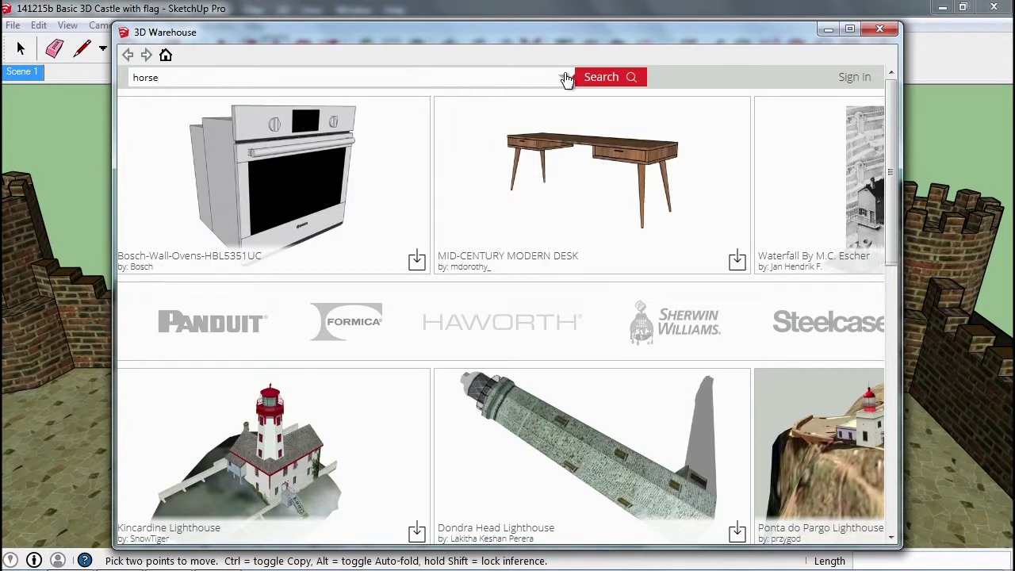
pyautogui.click(604, 78)
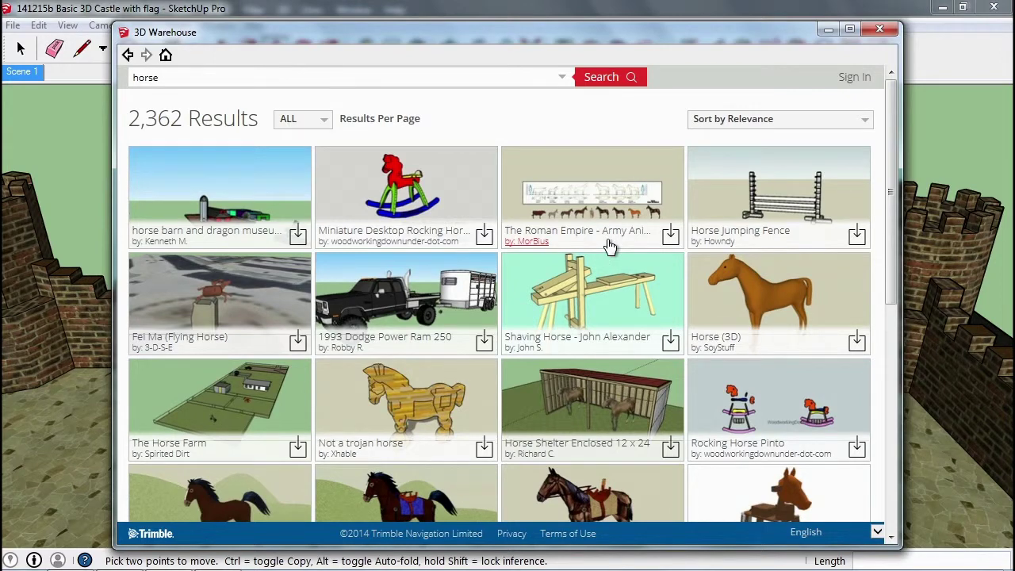
# Find the "~~ 3D Horse~~ see description" model in the search results and load it directly into the castle model.
pyautogui.scroll(-3, 609, 247)
pyautogui.scroll(-3, 607, 254)
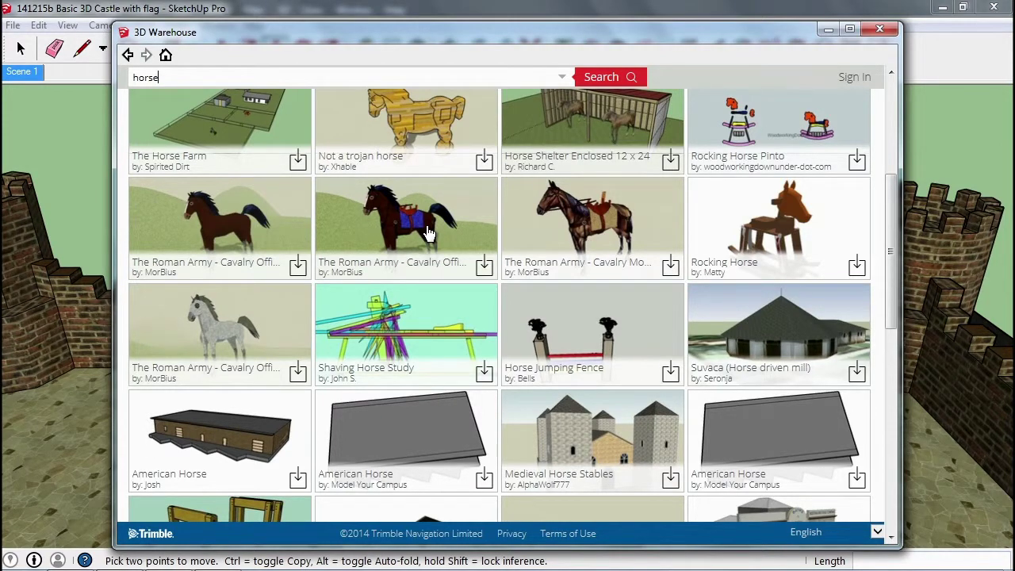
pyautogui.scroll(-12, 428, 233)
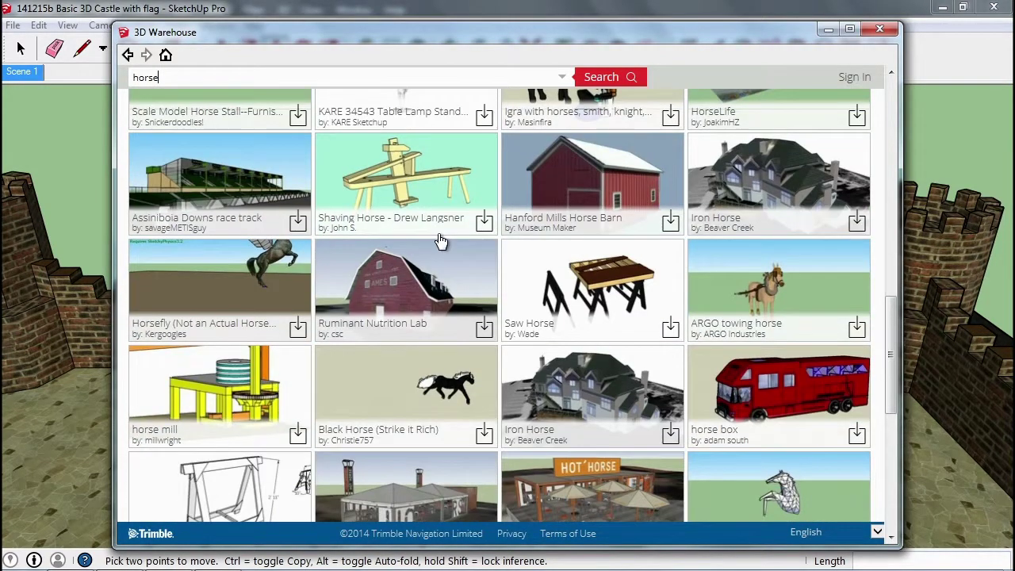
pyautogui.scroll(-3, 441, 240)
pyautogui.scroll(-5, 441, 241)
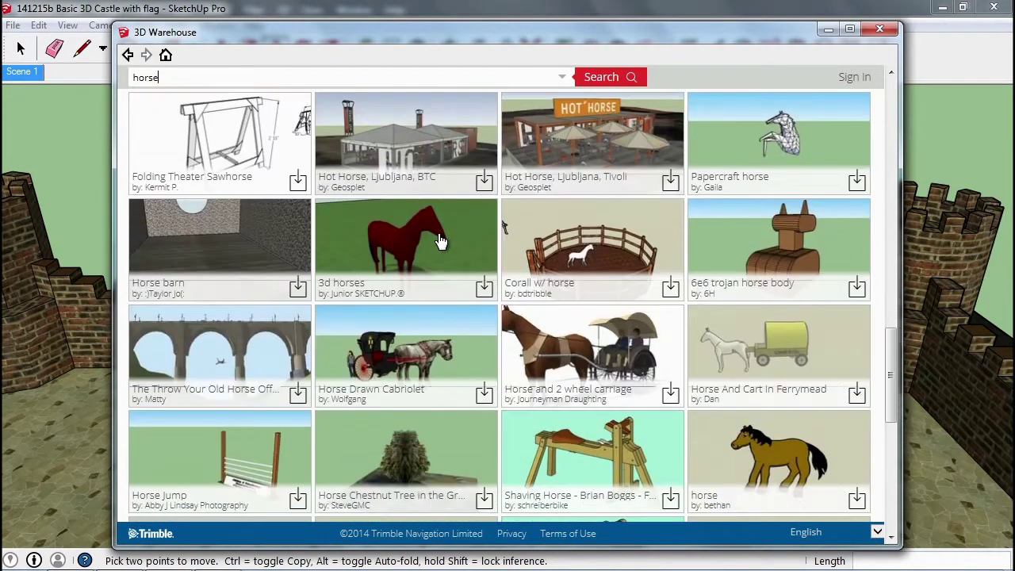
pyautogui.scroll(-5, 441, 241)
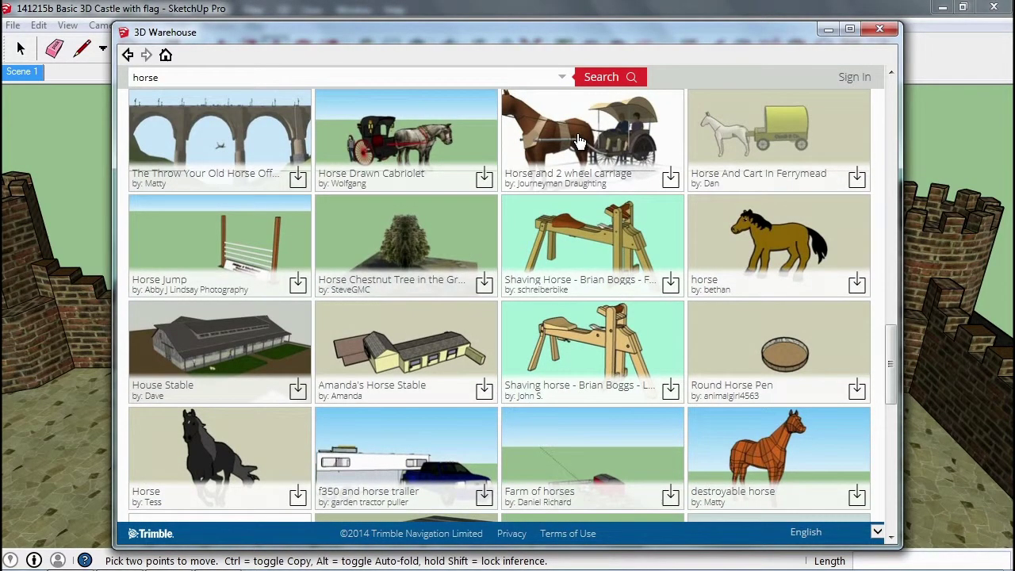
pyautogui.scroll(-15, 595, 160)
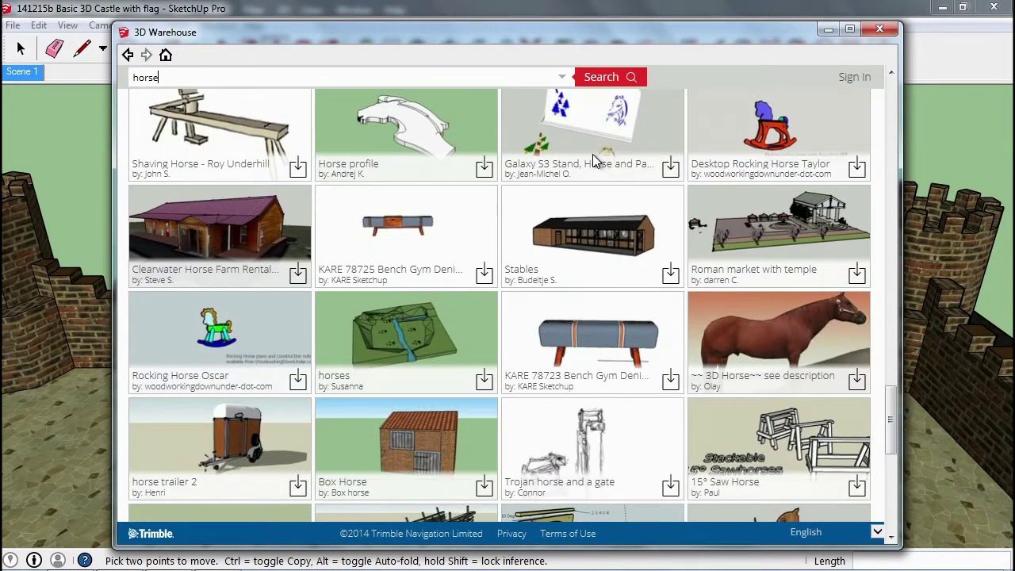
pyautogui.click(763, 330)
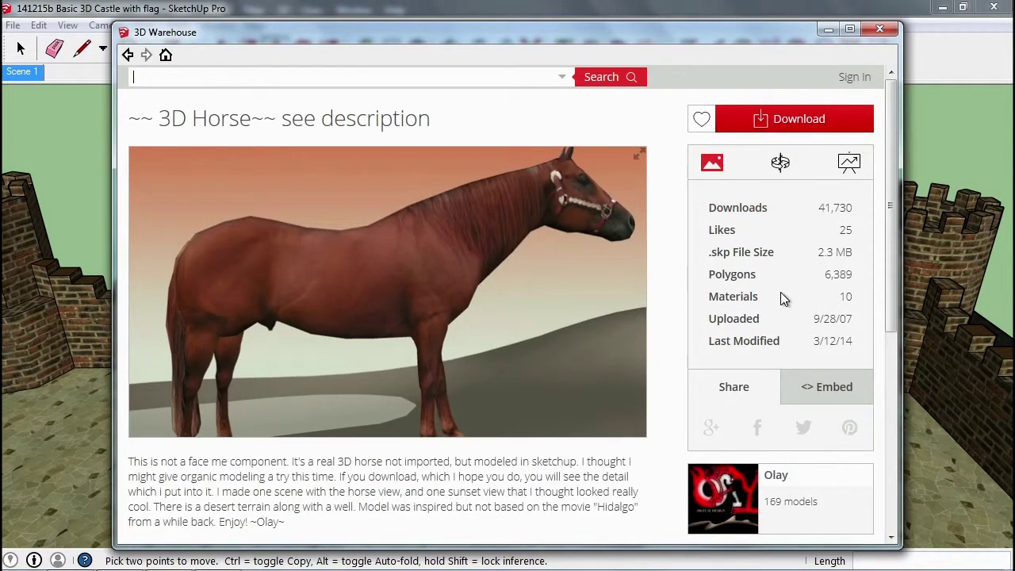
pyautogui.click(799, 123)
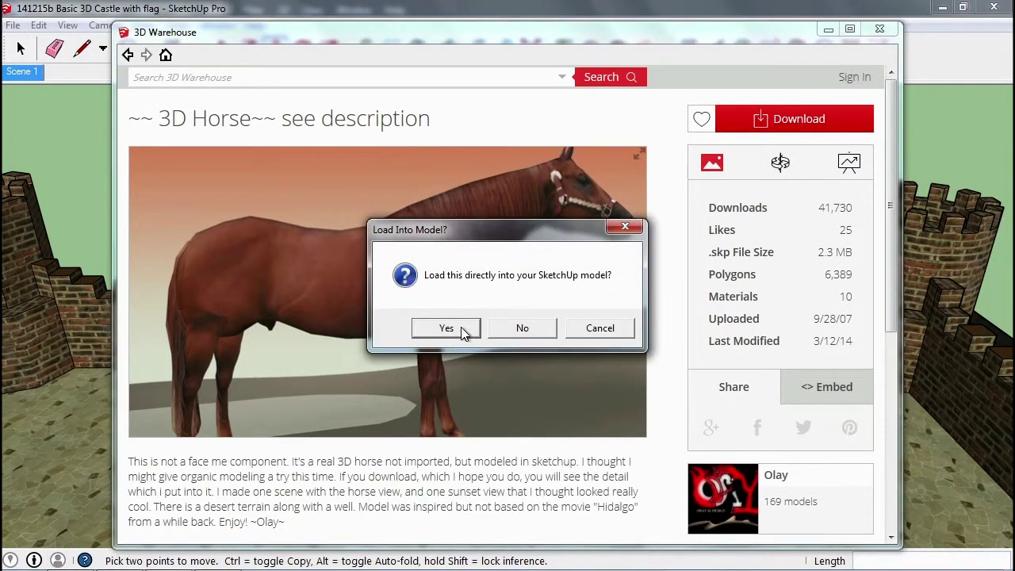
pyautogui.click(445, 327)
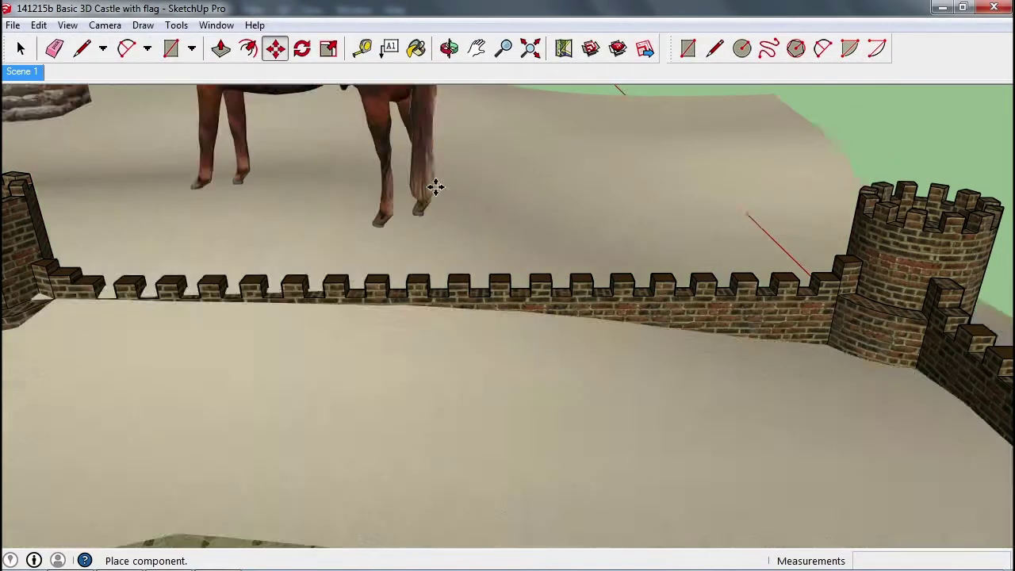
# Place the downloaded horse scene on open ground beside the castle and explode it into its separate components.
pyautogui.scroll(-6, 512, 232)
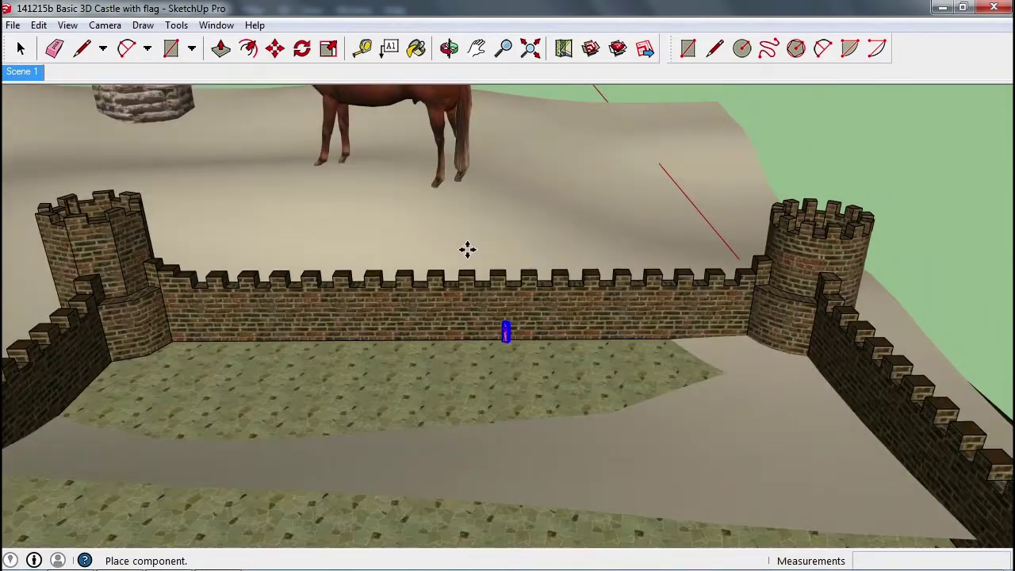
pyautogui.scroll(-8, 463, 255)
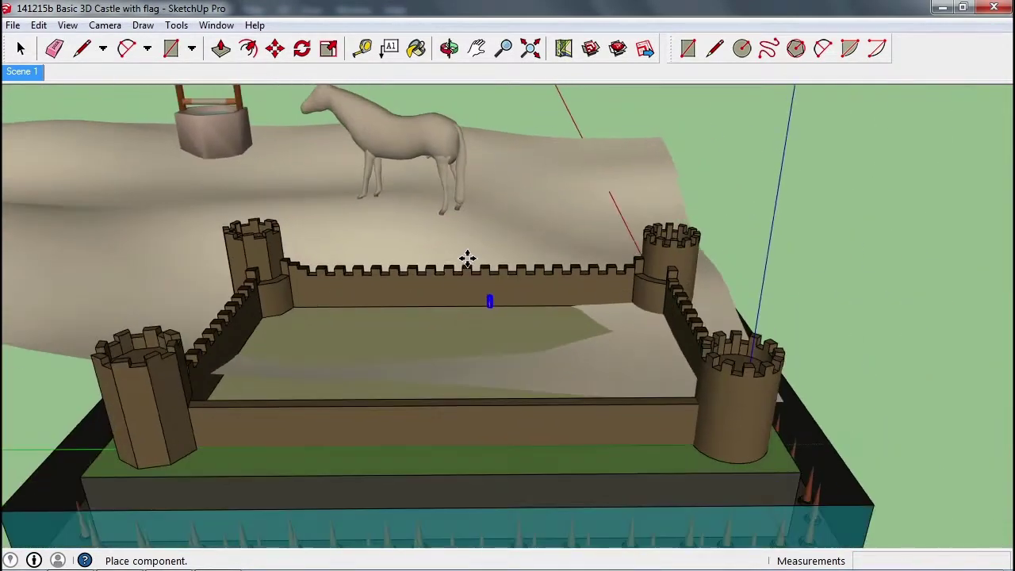
pyautogui.scroll(-10, 467, 257)
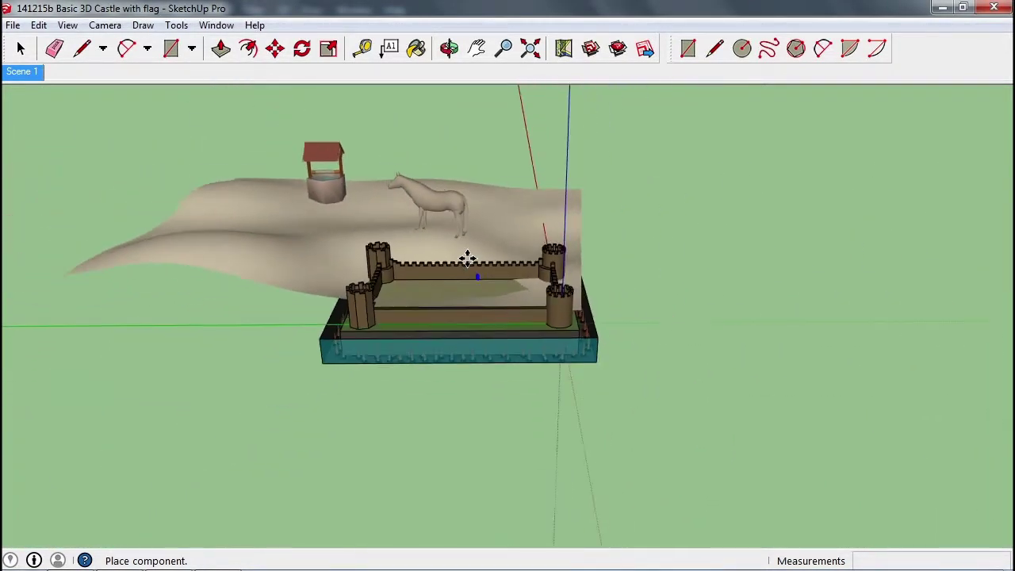
pyautogui.scroll(-2, 467, 258)
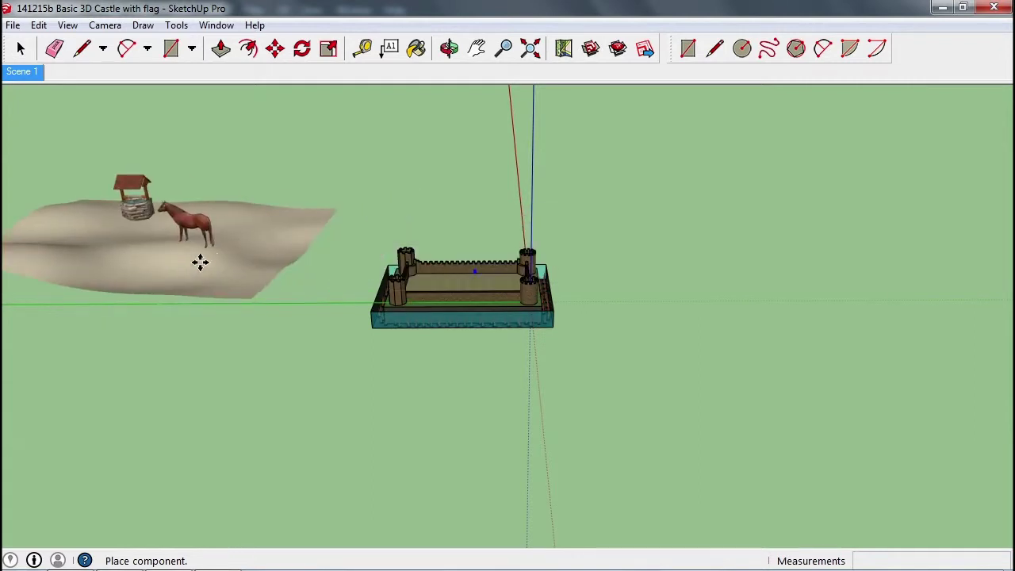
pyautogui.click(211, 262)
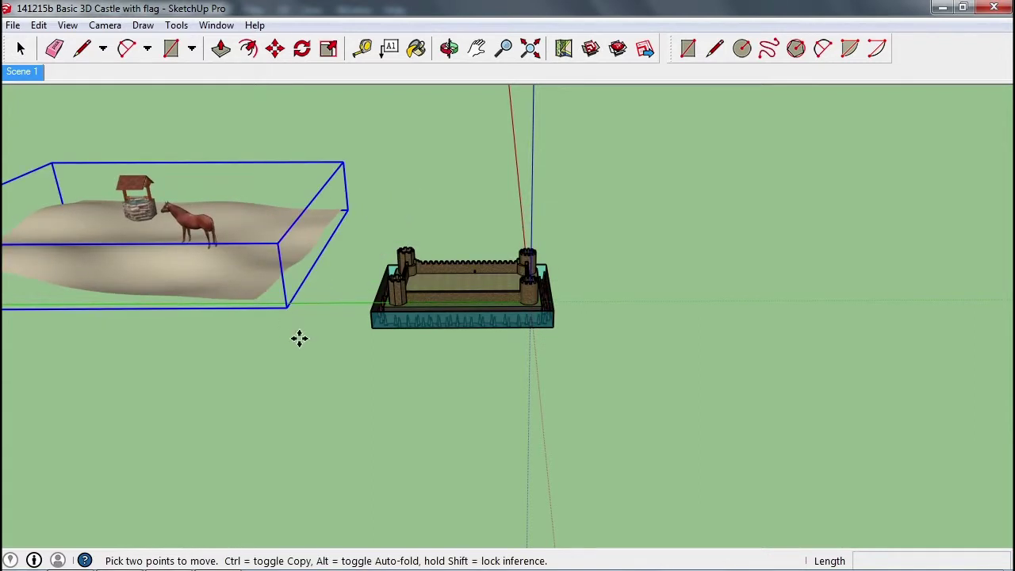
pyautogui.rightClick(236, 274)
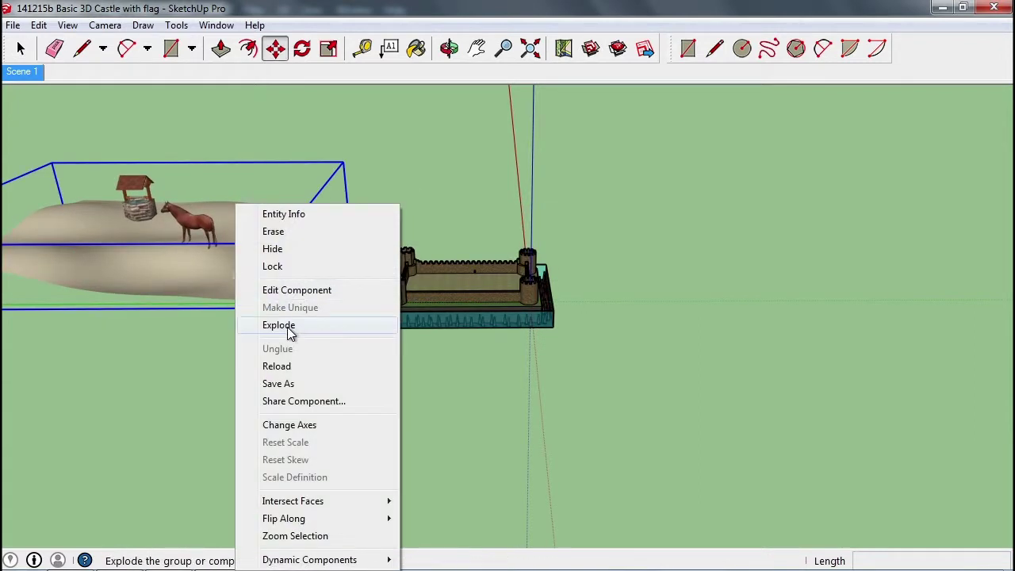
pyautogui.click(262, 326)
# Move the horse off the sandy terrain, about 695 feet across to open space on the castle's opposite side.
pyautogui.press('space')
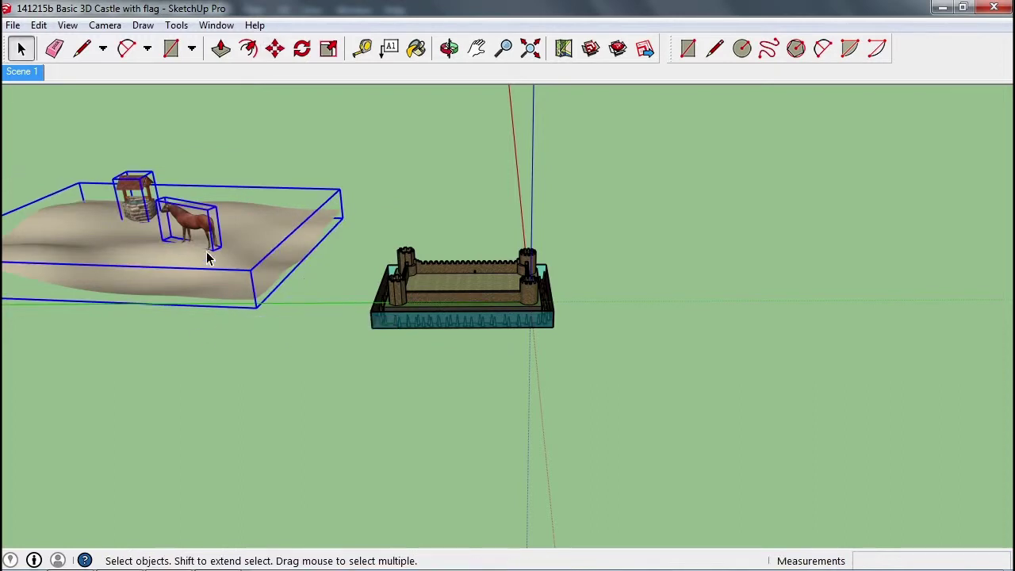
pyautogui.click(227, 225)
pyautogui.click(211, 235)
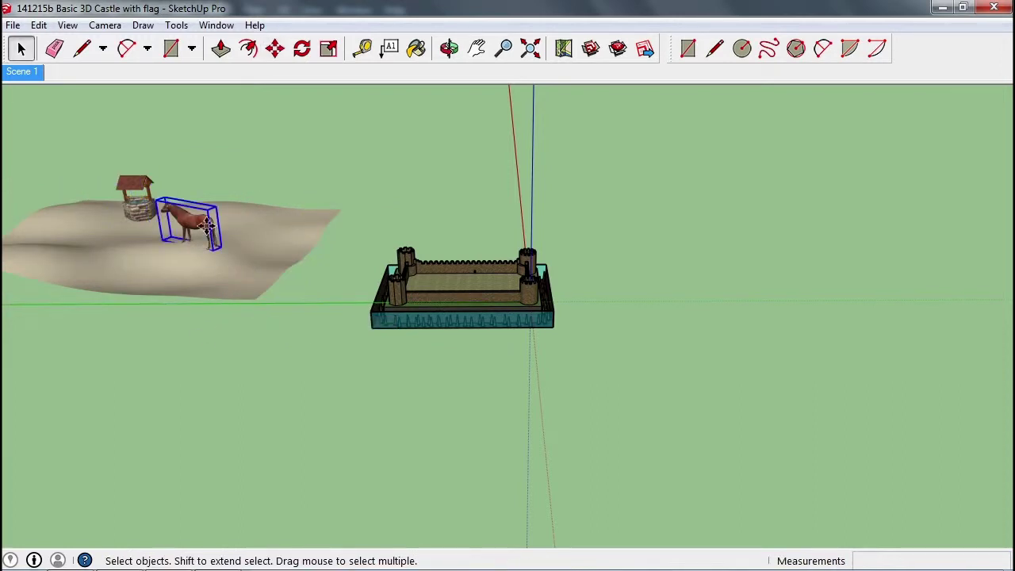
pyautogui.press('m')
pyautogui.click(208, 226)
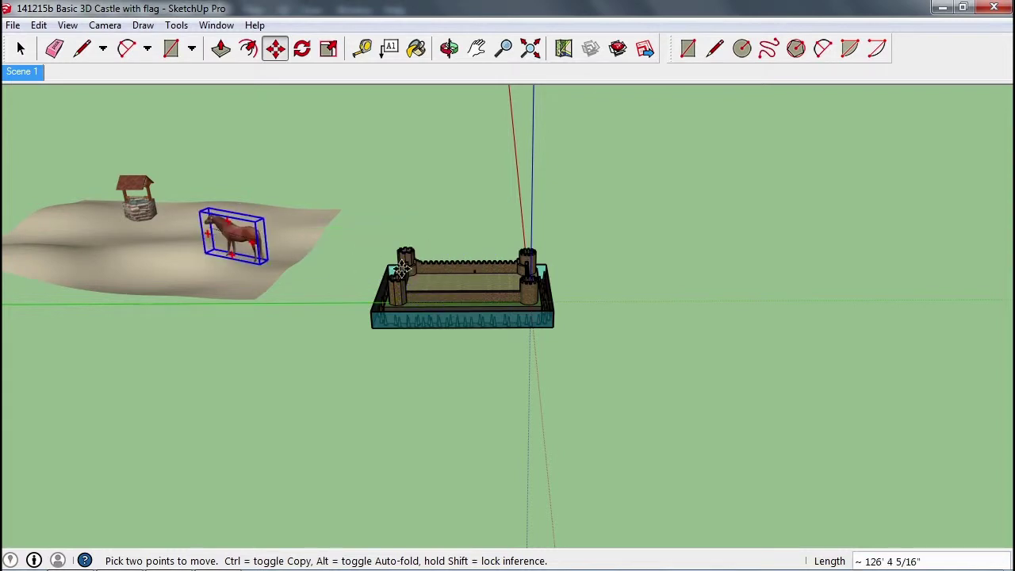
pyautogui.click(587, 278)
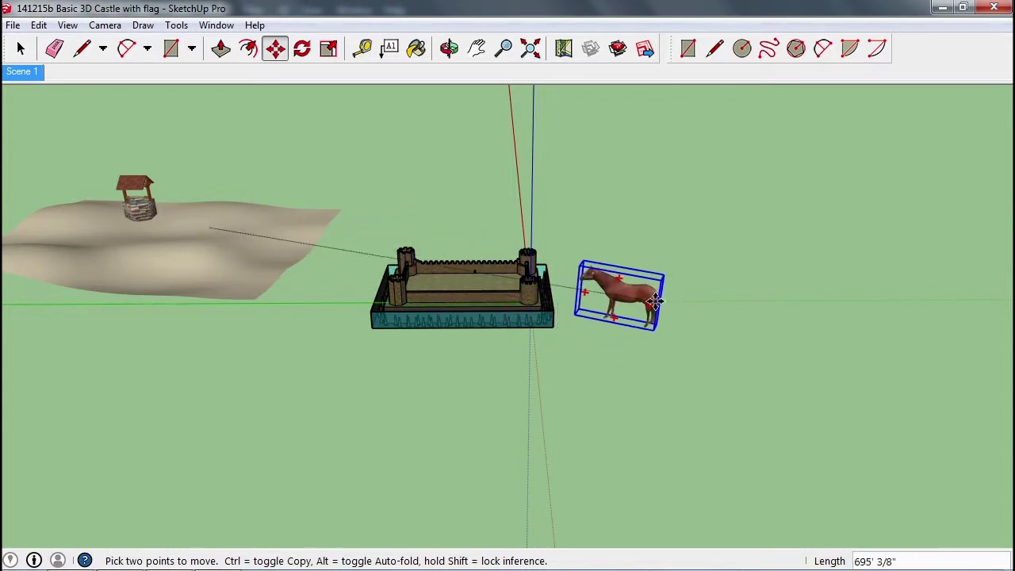
# Move the well off the terrain, about 607 feet across to the open space behind the castle.
pyautogui.press('space')
pyautogui.click(144, 212)
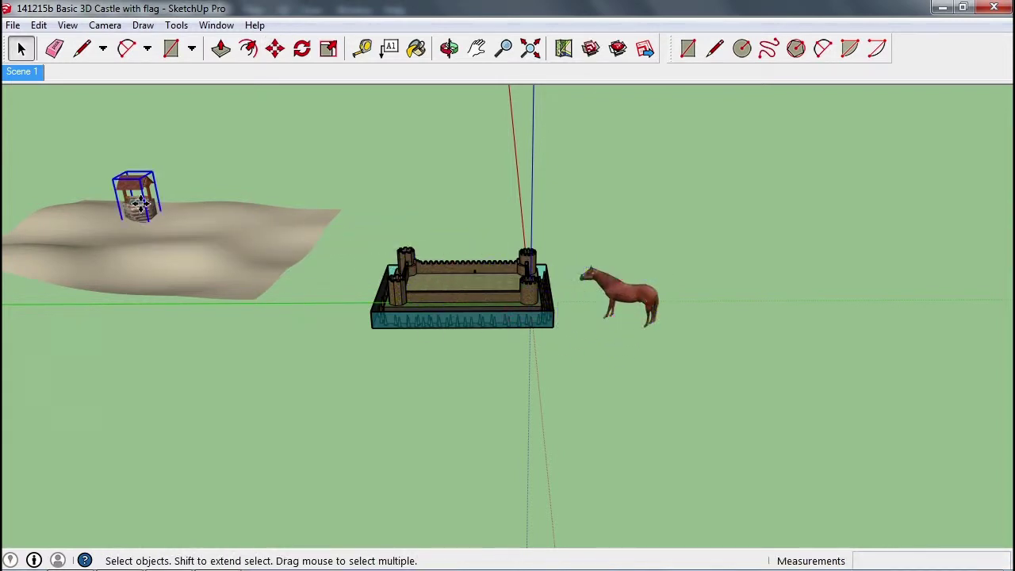
pyautogui.press('m')
pyautogui.click(141, 201)
pyautogui.click(147, 199)
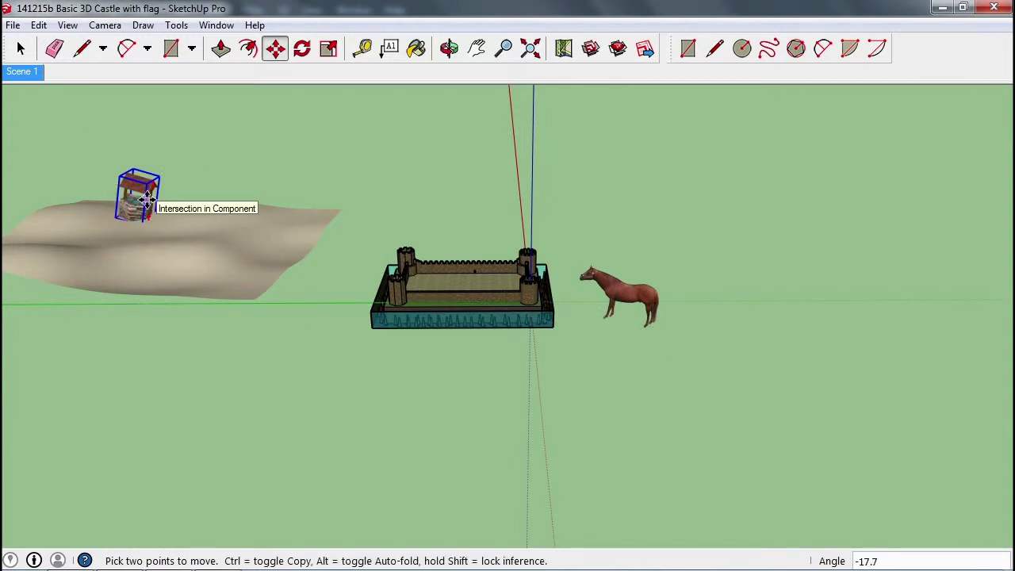
pyautogui.hotkey('ctrl', 'z')
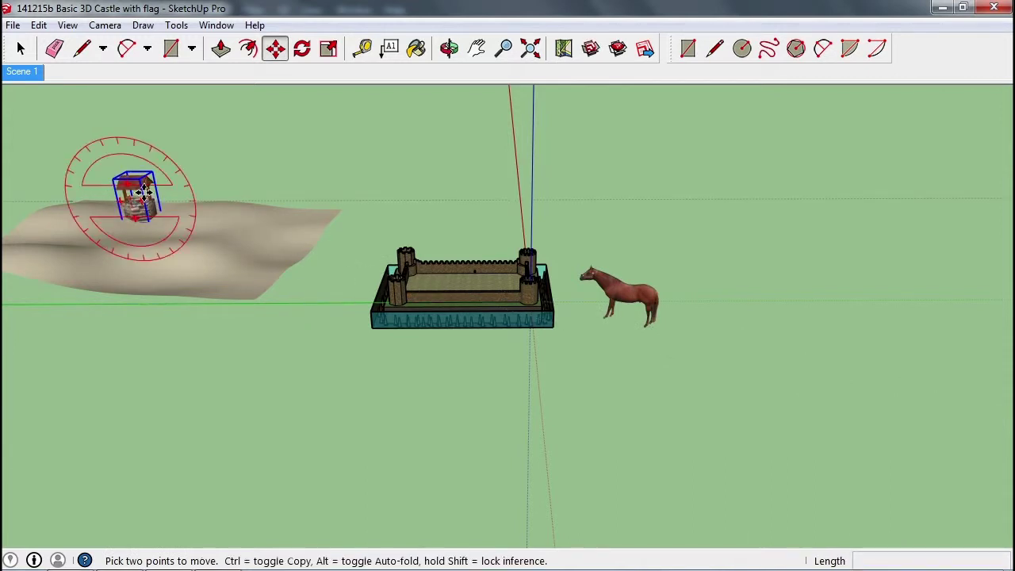
pyautogui.click(145, 192)
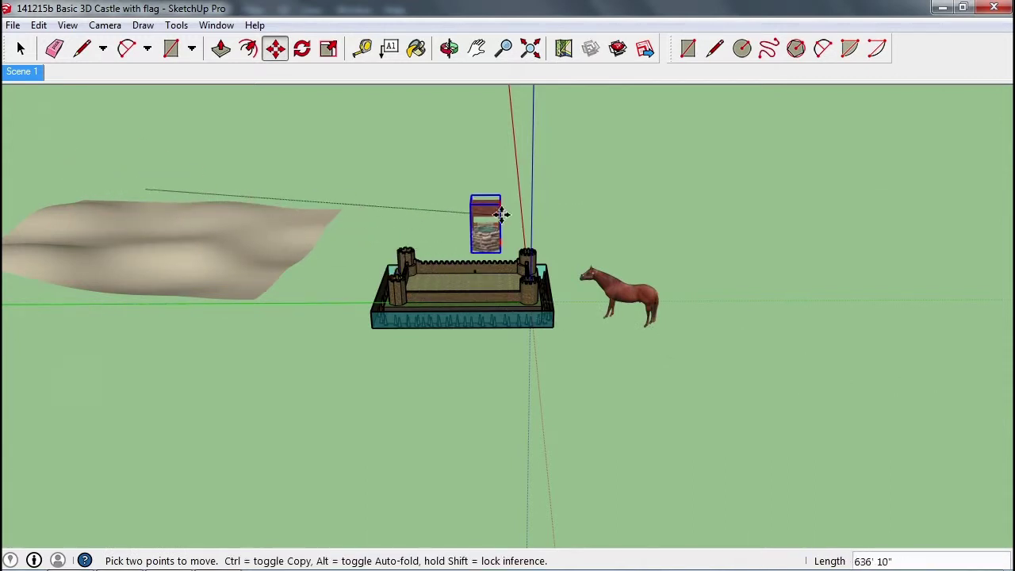
pyautogui.click(490, 207)
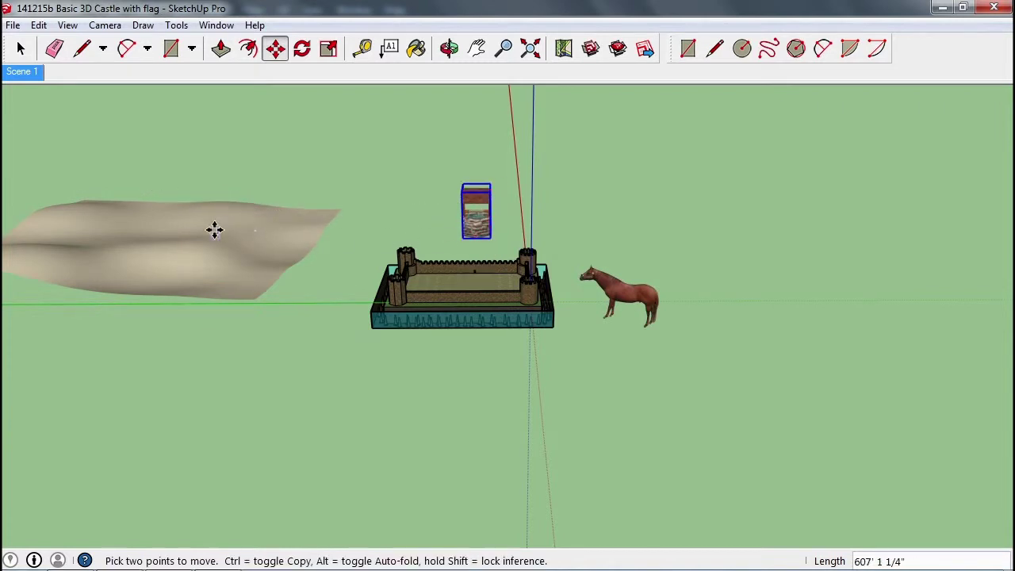
# Delete the leftover sandy terrain beside the castle.
pyautogui.press('space')
pyautogui.click(196, 258)
pyautogui.press('Delete')
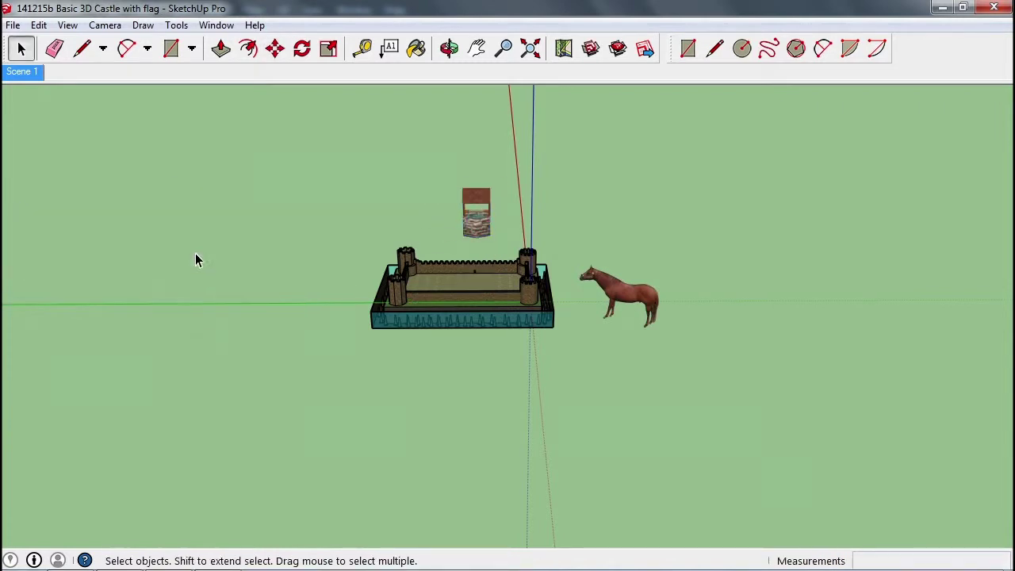
# Move the well over the castle walls and into the courtyard, toward the end wall between the towers.
pyautogui.scroll(4, 370, 254)
pyautogui.click(552, 205)
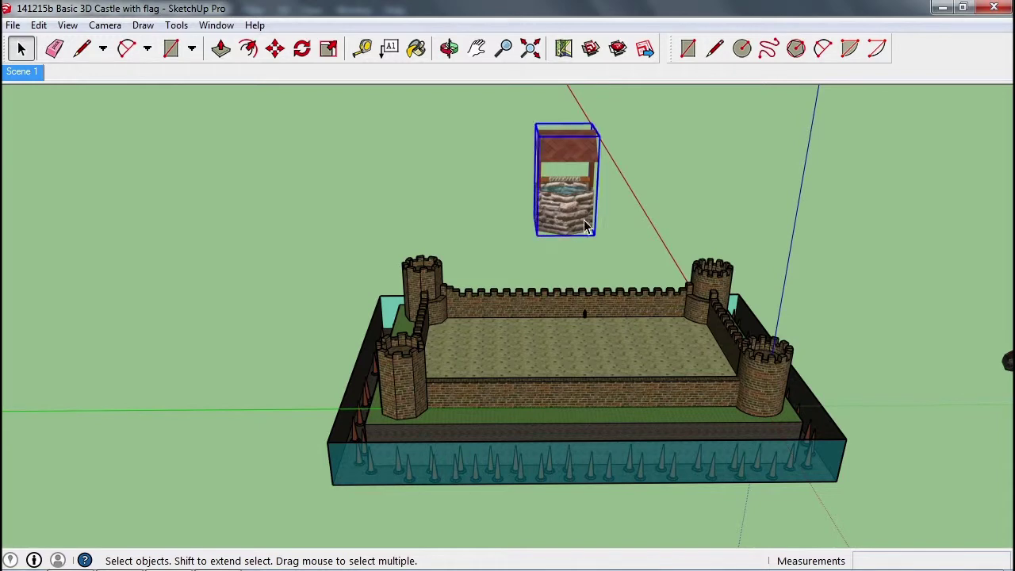
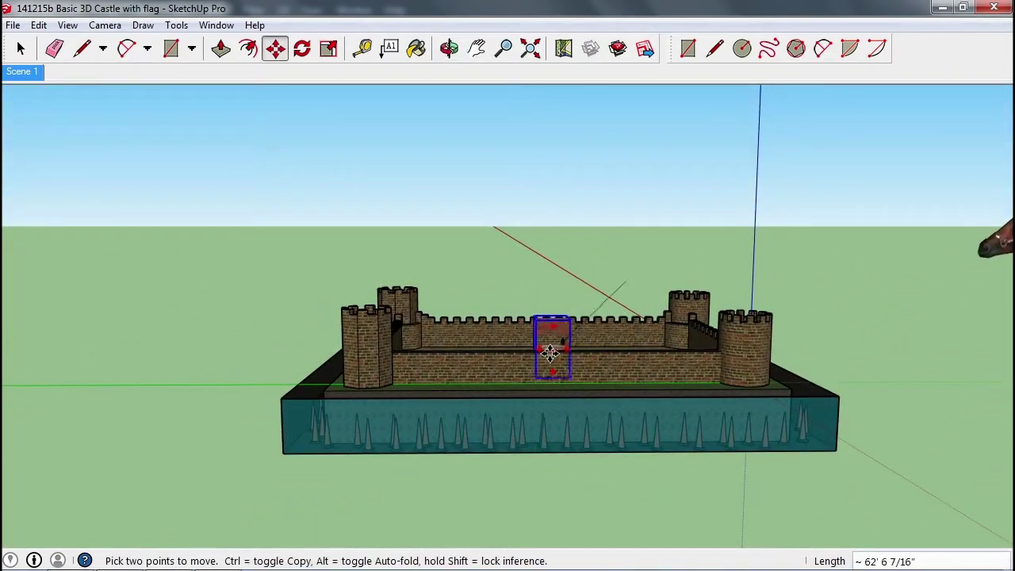
pyautogui.click(546, 324)
pyautogui.moveTo(547, 325); pyautogui.dragTo(728, 432, button='middle')
pyautogui.scroll(5, 594, 354)
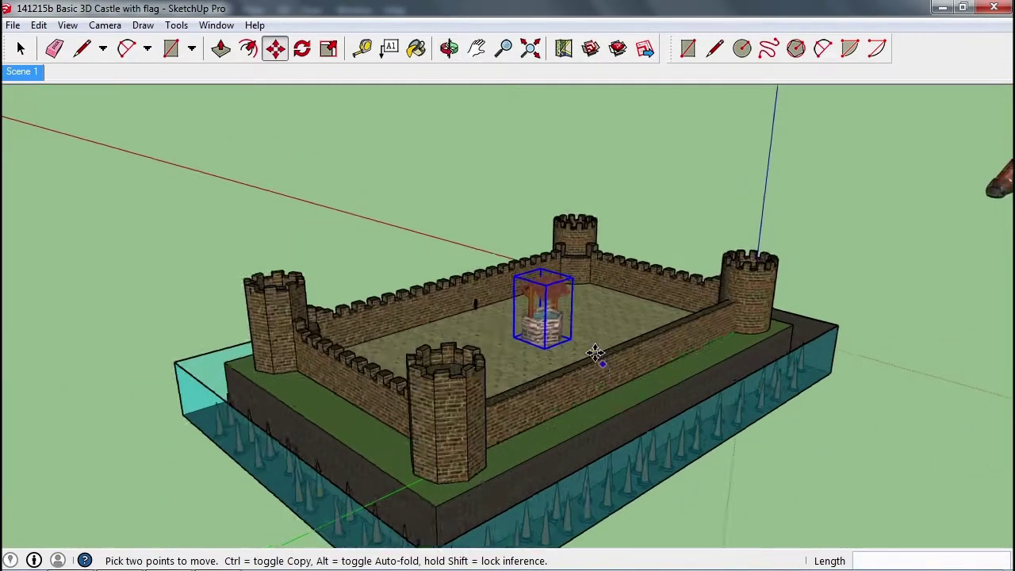
pyautogui.moveTo(564, 325); pyautogui.dragTo(521, 250, button='middle')
pyautogui.click(358, 179)
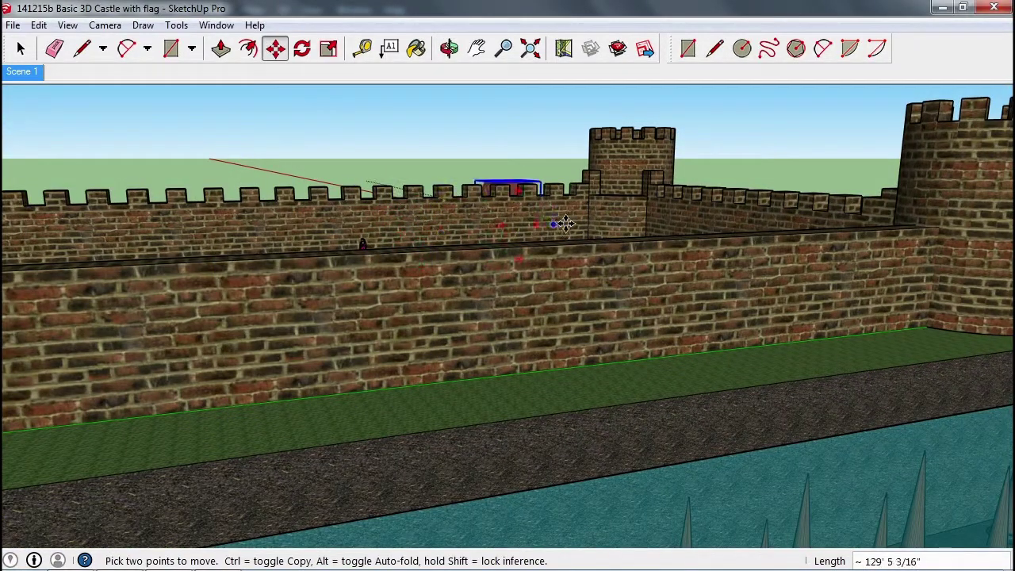
pyautogui.moveTo(265, 280); pyautogui.dragTo(466, 307, button='middle')
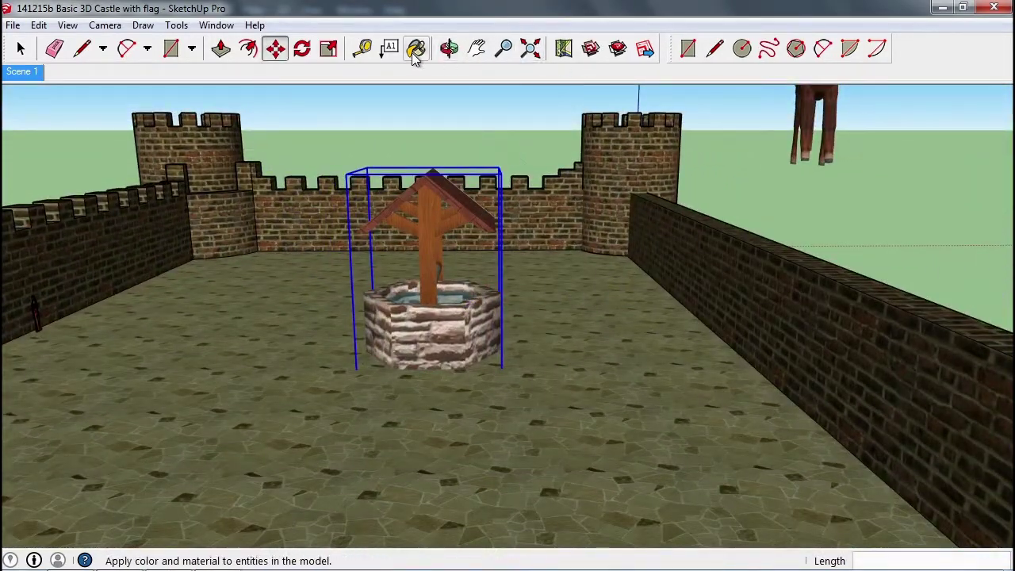
# Scale the well uniformly to about 0.50 and reposition it so it stands on the courtyard floor.
pyautogui.click(329, 49)
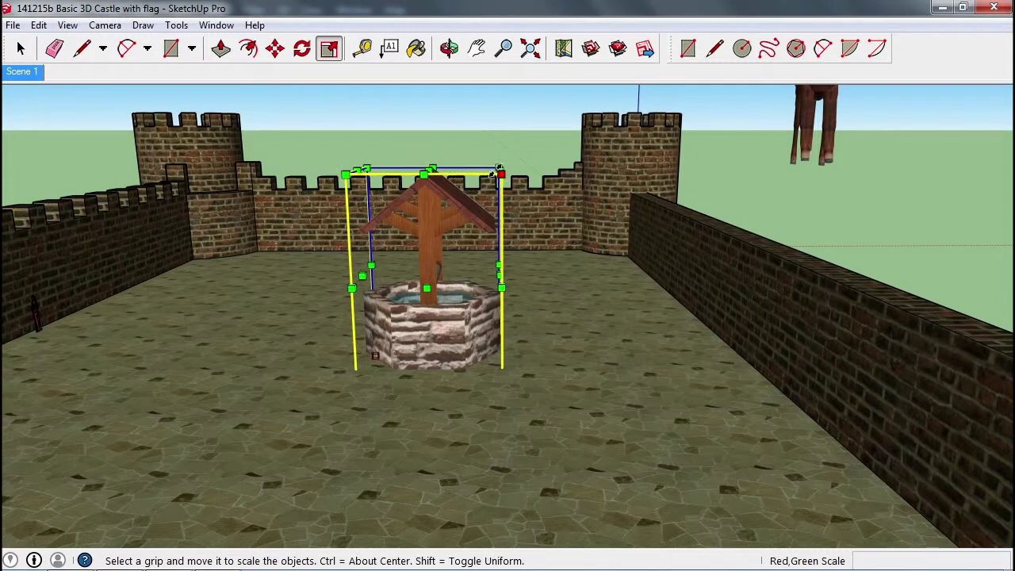
pyautogui.moveTo(499, 169); pyautogui.dragTo(448, 252)
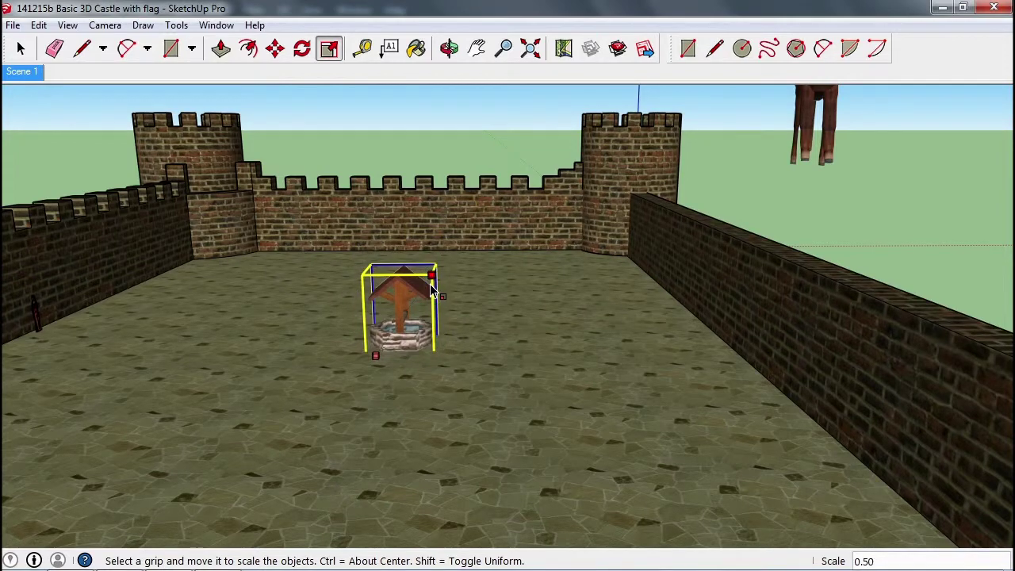
pyautogui.press('m')
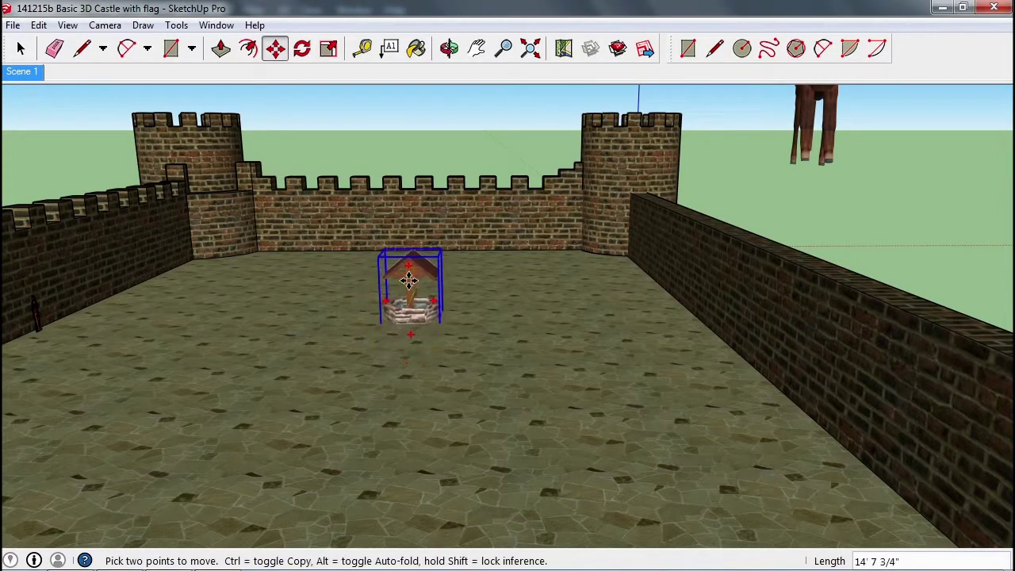
pyautogui.moveTo(484, 272); pyautogui.dragTo(528, 256, button='middle')
pyautogui.scroll(3, 371, 269)
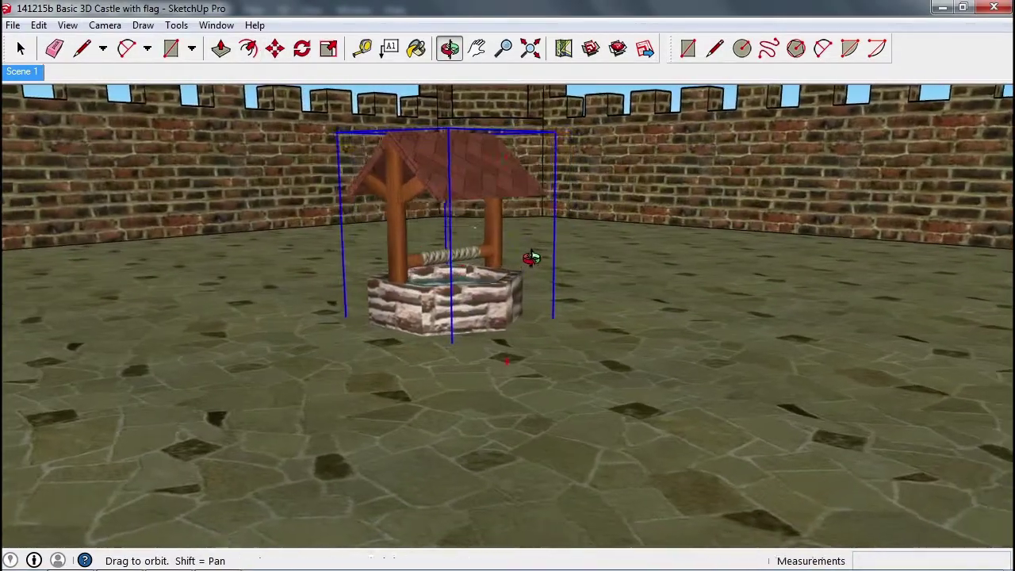
pyautogui.click(455, 230)
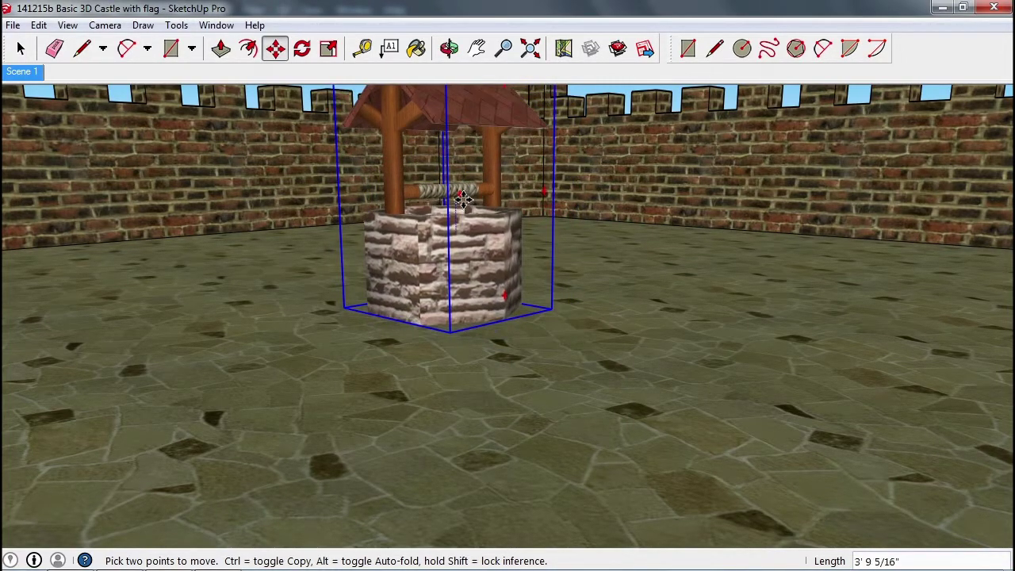
pyautogui.moveTo(488, 231); pyautogui.dragTo(746, 355, button='middle')
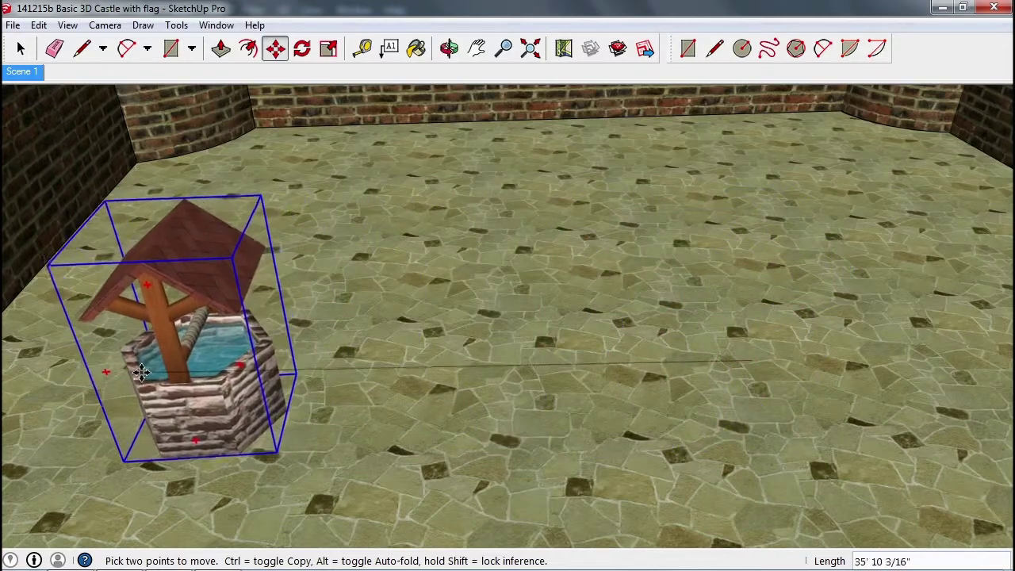
pyautogui.click(139, 370)
# Scale the horse beside the castle uniformly down to about 0.14.
pyautogui.moveTo(238, 341); pyautogui.dragTo(403, 226, button='middle')
pyautogui.scroll(-1, 630, 238)
pyautogui.scroll(5, 639, 226)
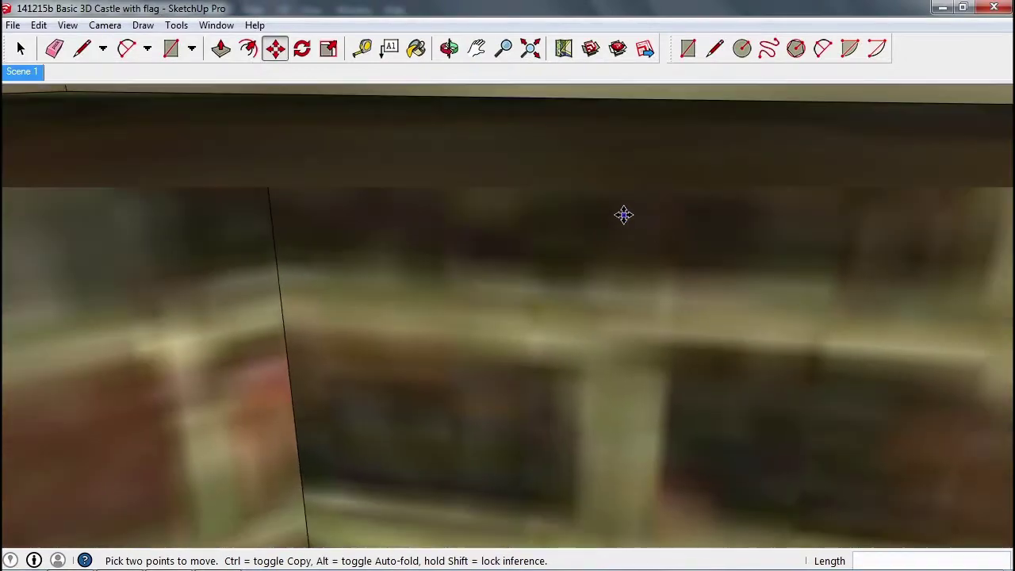
pyautogui.click(530, 49)
pyautogui.moveTo(673, 152); pyautogui.dragTo(641, 222, button='middle')
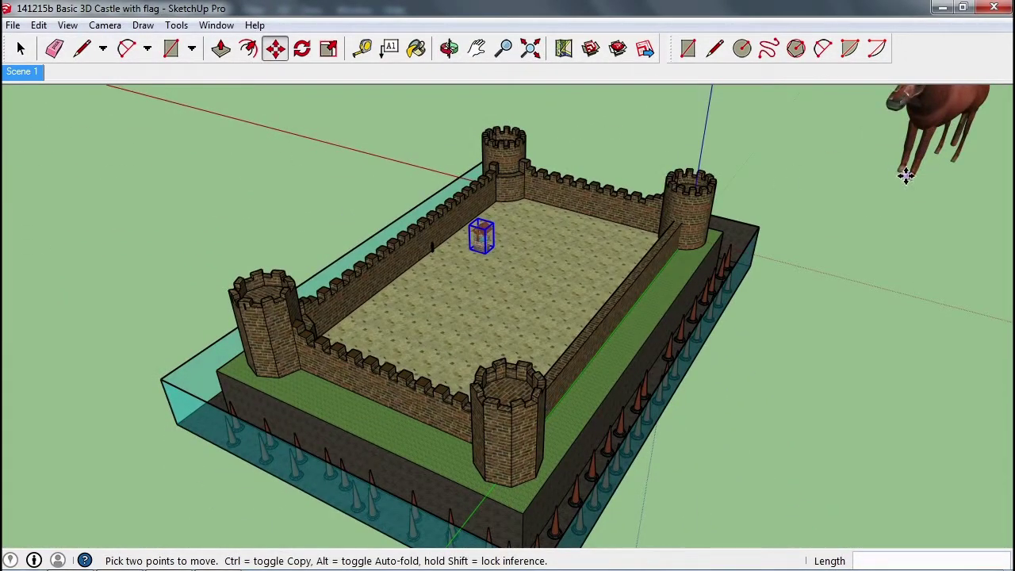
pyautogui.keyDown('shift'); pyautogui.moveTo(865, 217); pyautogui.dragTo(643, 275, button='middle'); pyautogui.keyUp('shift')
pyautogui.press('space')
pyautogui.click(702, 184)
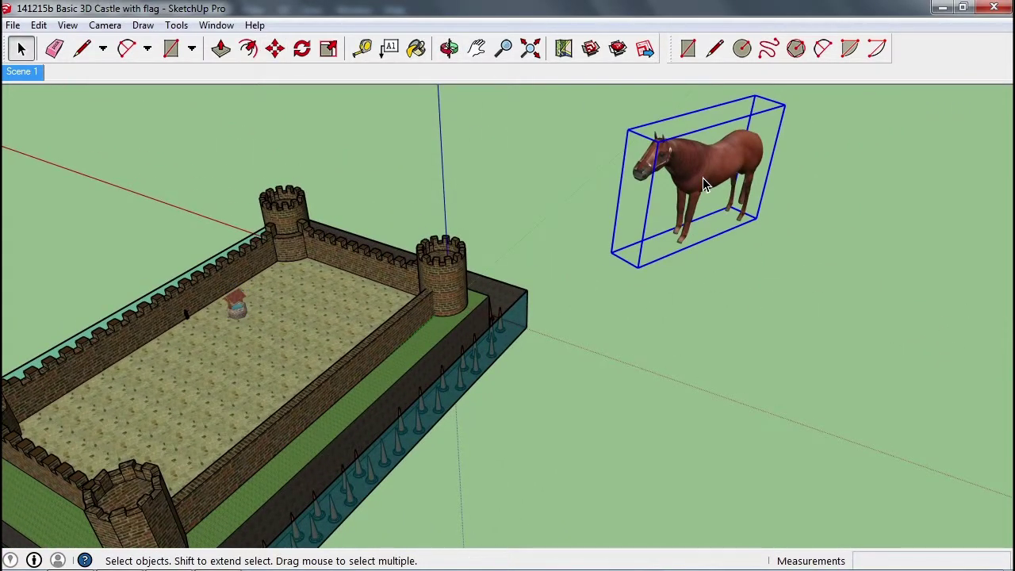
pyautogui.click(329, 50)
pyautogui.moveTo(783, 105); pyautogui.dragTo(636, 231)
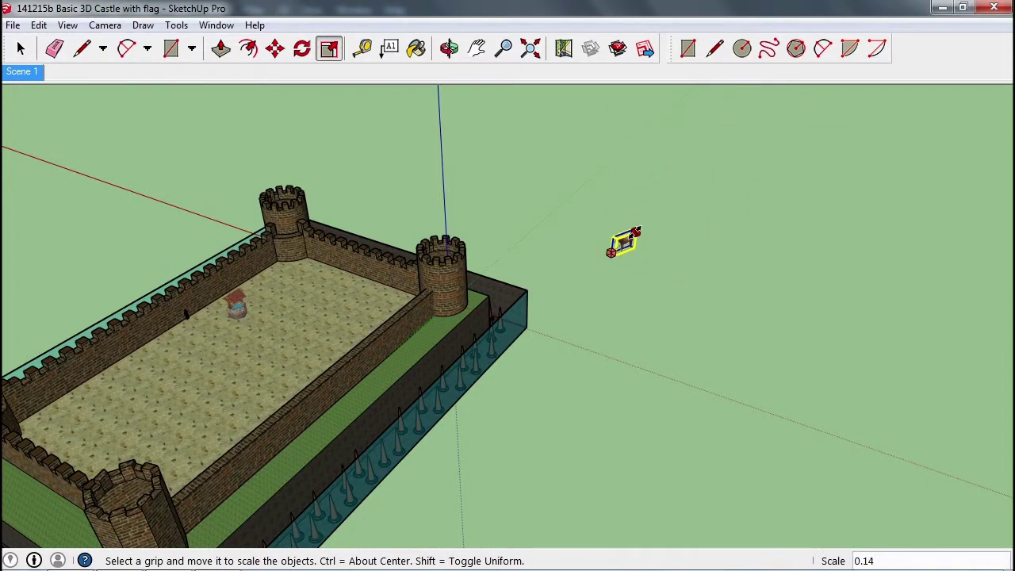
# Move the scaled-down horse over the castle wall and stand it on the courtyard floor near the end wall.
pyautogui.scroll(5, 666, 236)
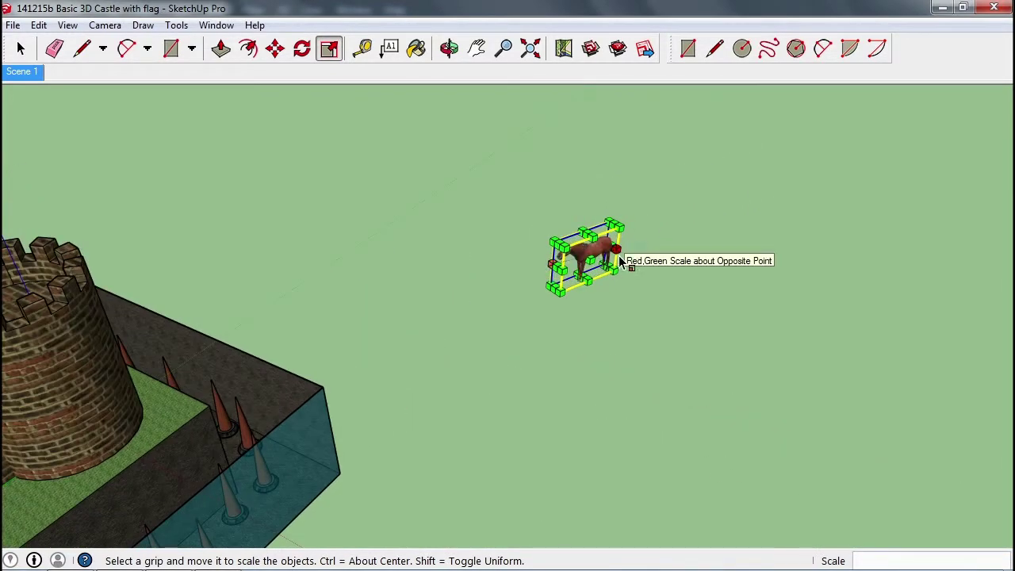
pyautogui.press('m')
pyautogui.click(601, 257)
pyautogui.scroll(2, 6, 396)
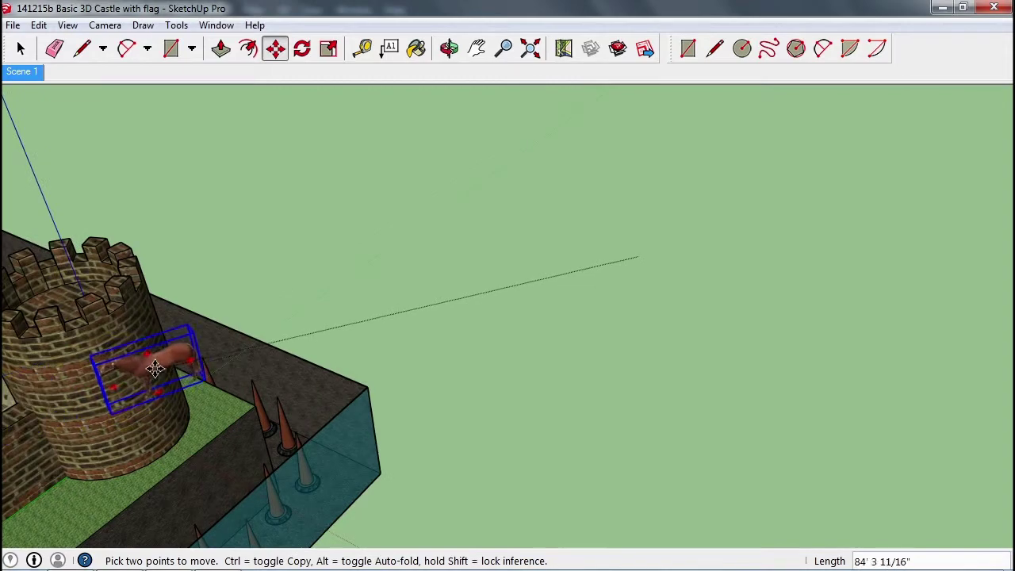
pyautogui.keyDown('shift'); pyautogui.moveTo(4, 386); pyautogui.dragTo(409, 226, button='middle'); pyautogui.keyUp('shift')
pyautogui.scroll(-2, 215, 381)
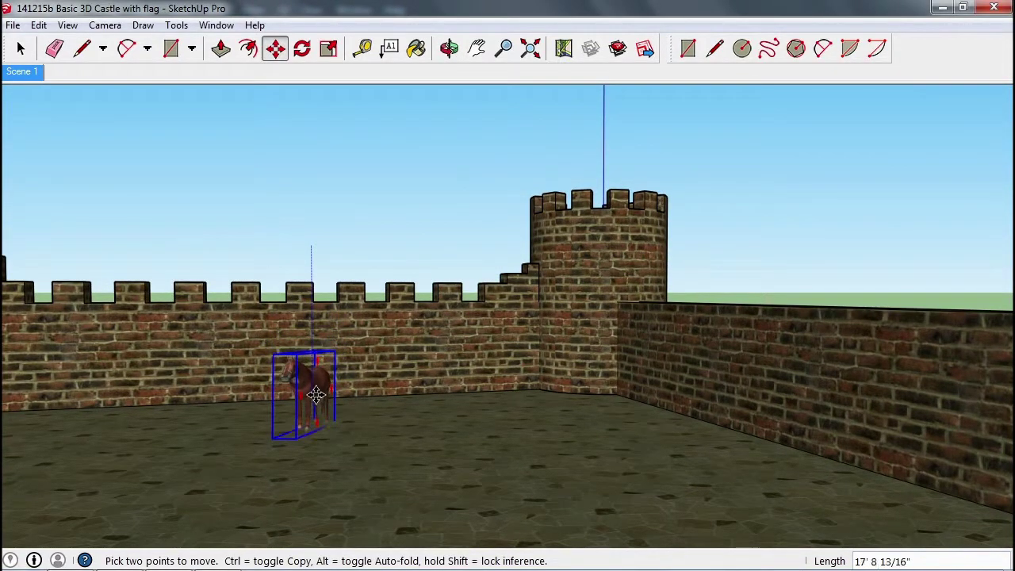
pyautogui.moveTo(400, 390)
pyautogui.mouseDown(button='middle')
pyautogui.moveTo(349, 423)
pyautogui.moveTo(268, 393)
pyautogui.mouseUp(button='middle')
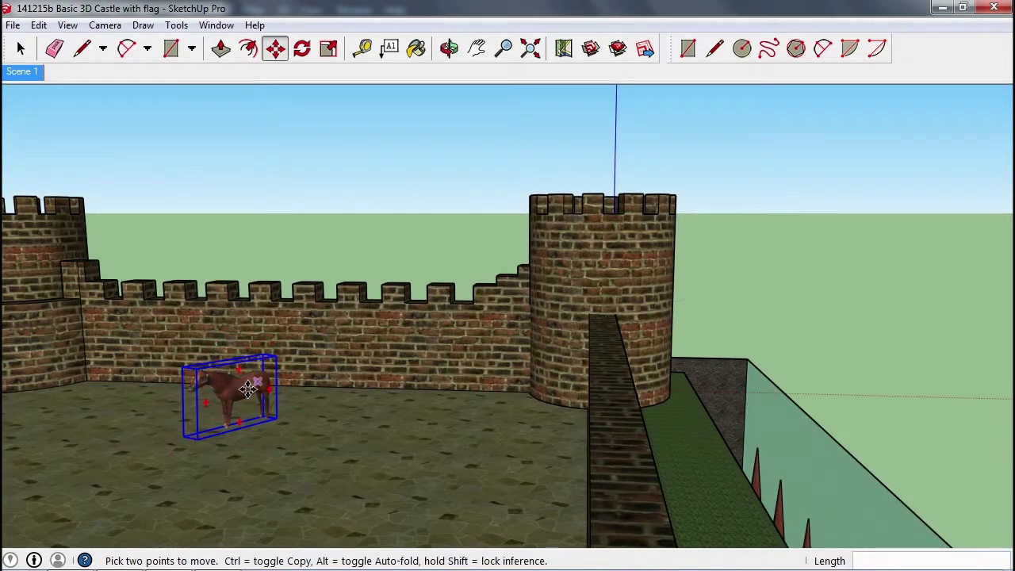
# Open the model's layer list with the castle courtyard and its woman, well and horse in view.
pyautogui.scroll(-5, 235, 387)
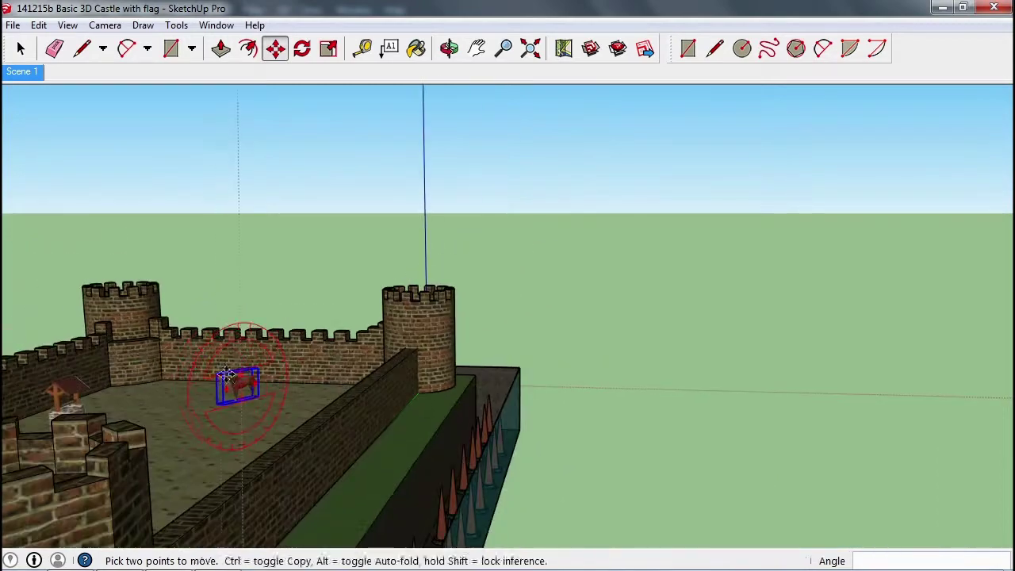
pyautogui.moveTo(238, 386)
pyautogui.mouseDown(button='middle')
pyautogui.moveTo(302, 362)
pyautogui.moveTo(392, 370)
pyautogui.moveTo(317, 380)
pyautogui.moveTo(423, 274)
pyautogui.mouseUp(button='middle')
pyautogui.scroll(4, 293, 377)
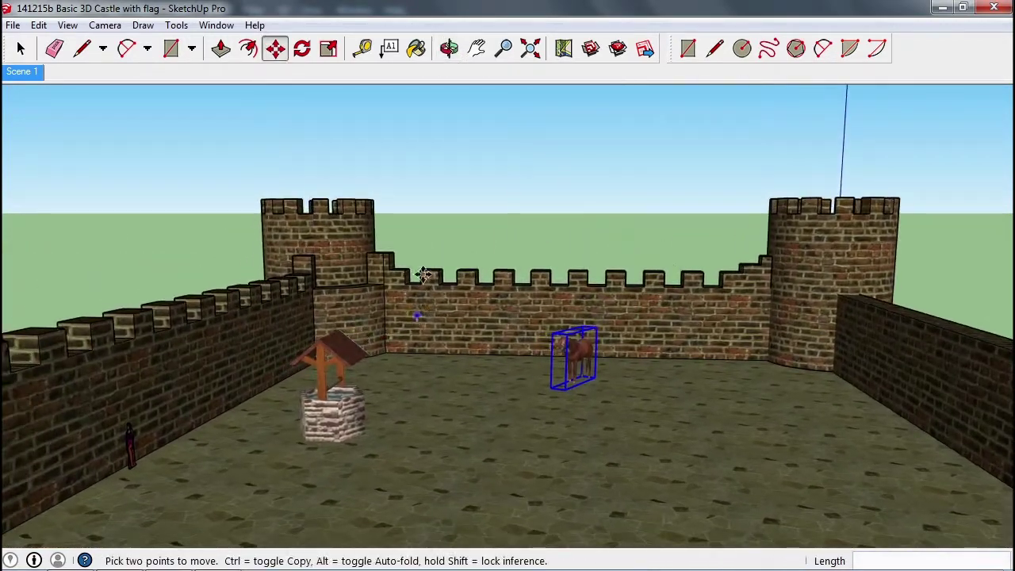
pyautogui.click(216, 24)
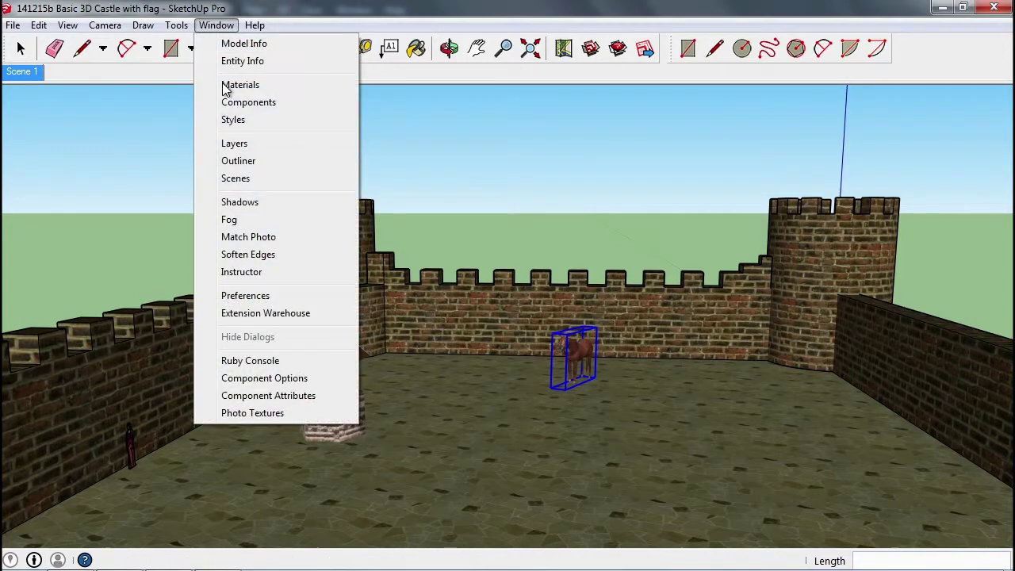
pyautogui.click(237, 141)
# Try to hide the 3D Warehouse layer while it is still the current layer.
pyautogui.click(131, 112)
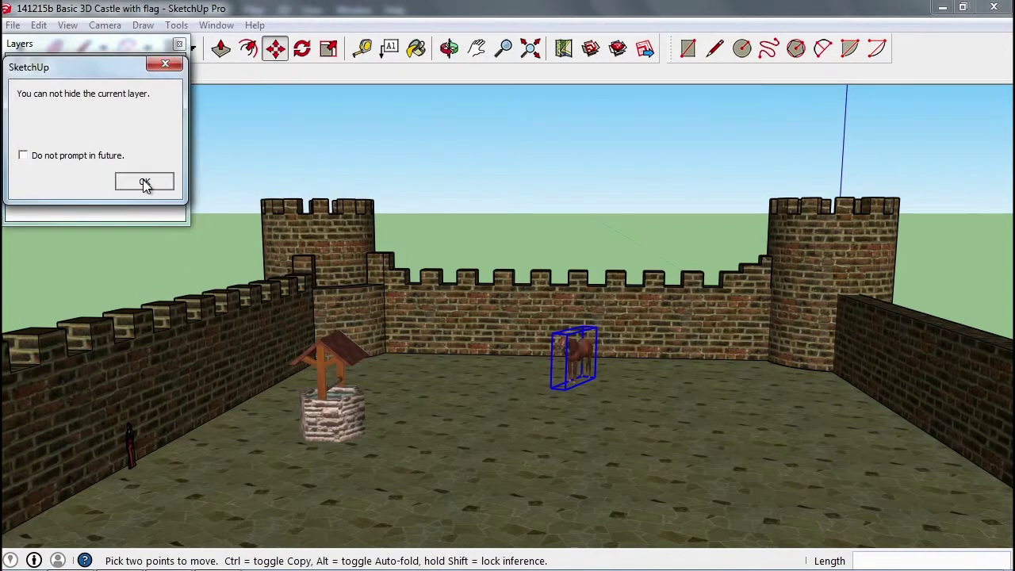
pyautogui.click(145, 183)
pyautogui.click(48, 98)
pyautogui.click(131, 111)
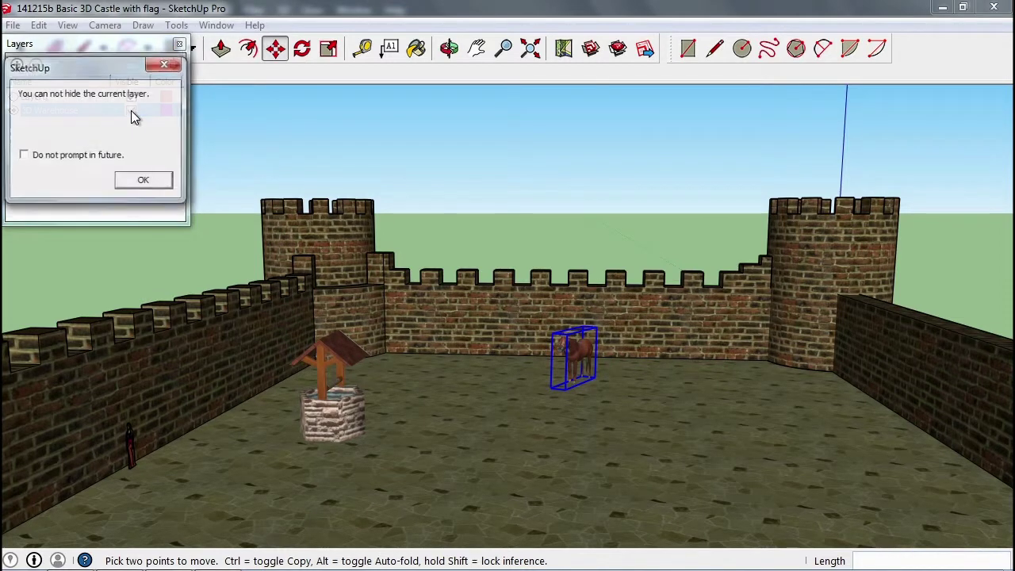
pyautogui.click(137, 183)
pyautogui.click(49, 98)
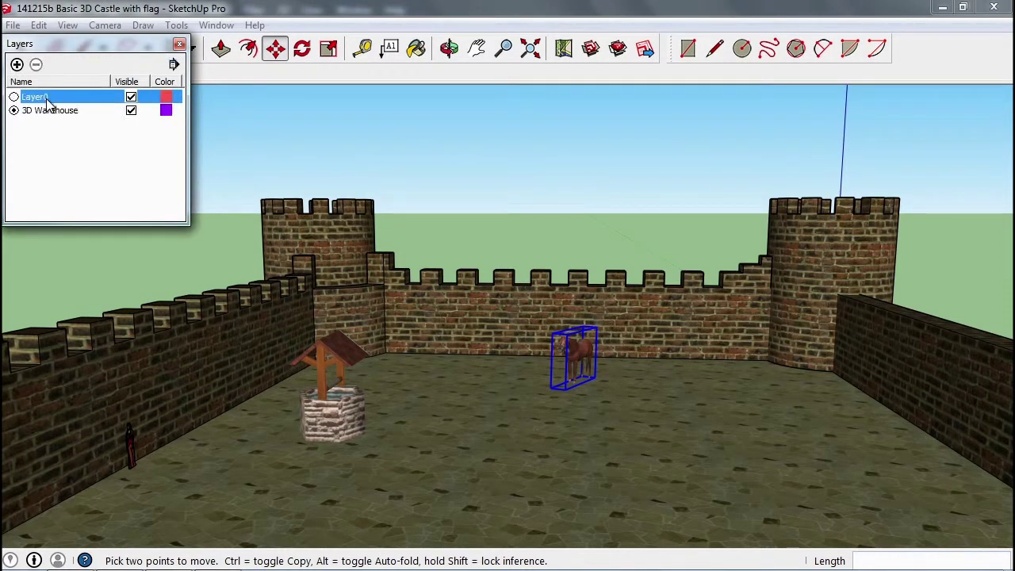
pyautogui.click(132, 111)
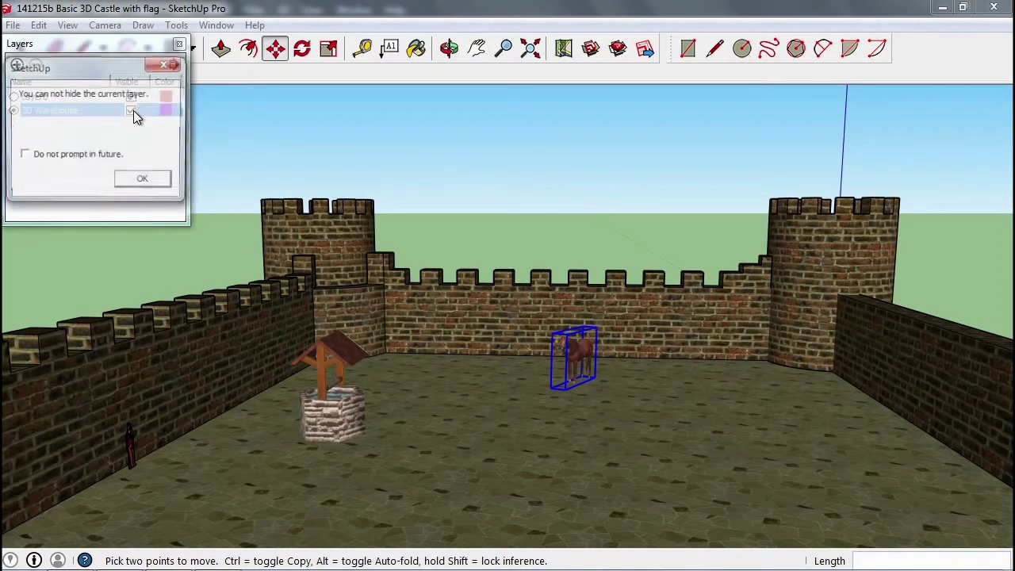
pyautogui.click(144, 183)
# Make Layer0 the current layer, and switch the 3D Warehouse layer's visibility off and on, leaving it shown.
pyautogui.click(52, 100)
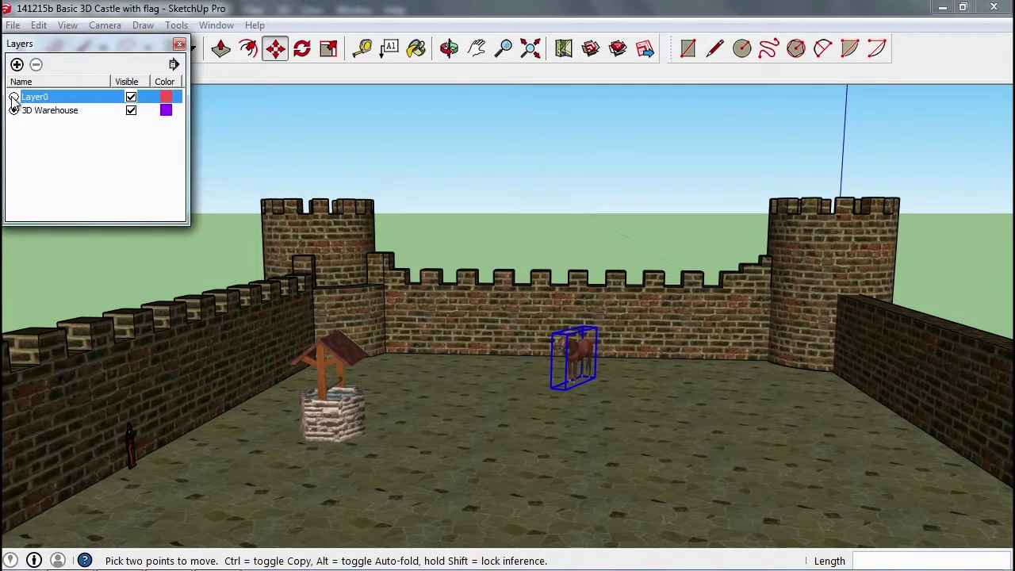
pyautogui.click(131, 111)
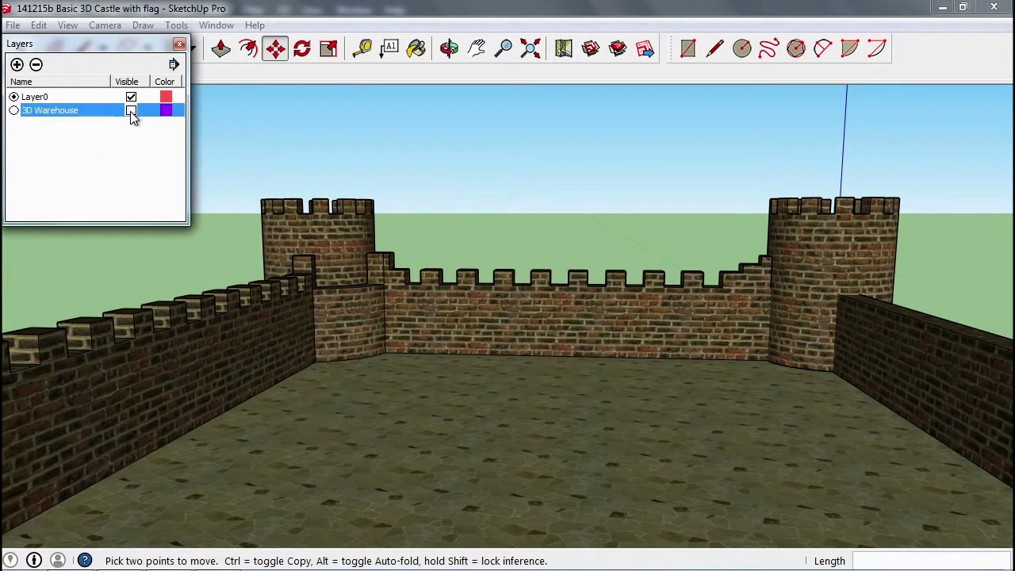
pyautogui.click(131, 111)
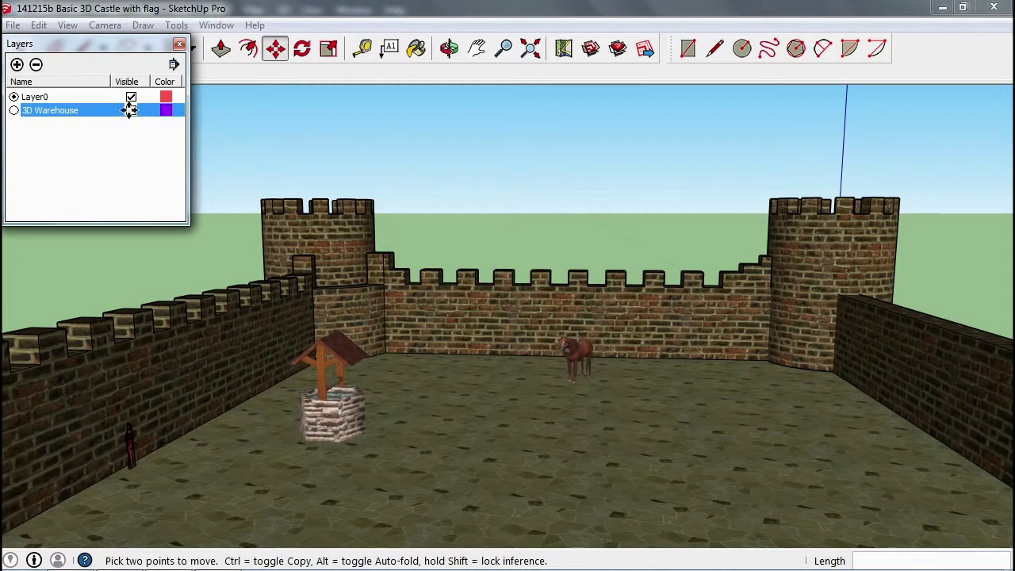
pyautogui.click(131, 111)
pyautogui.click(131, 111)
pyautogui.click(179, 44)
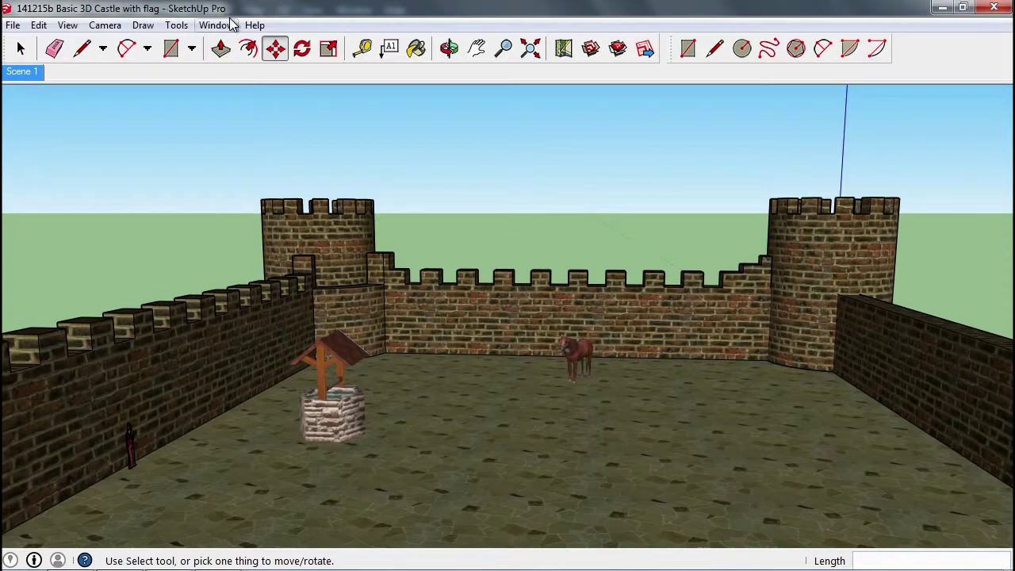
# Reopen the layer list and hide and show the 3D Warehouse layer again to check it controls the woman, well and horse.
pyautogui.moveTo(521, 267); pyautogui.dragTo(590, 321, button='middle')
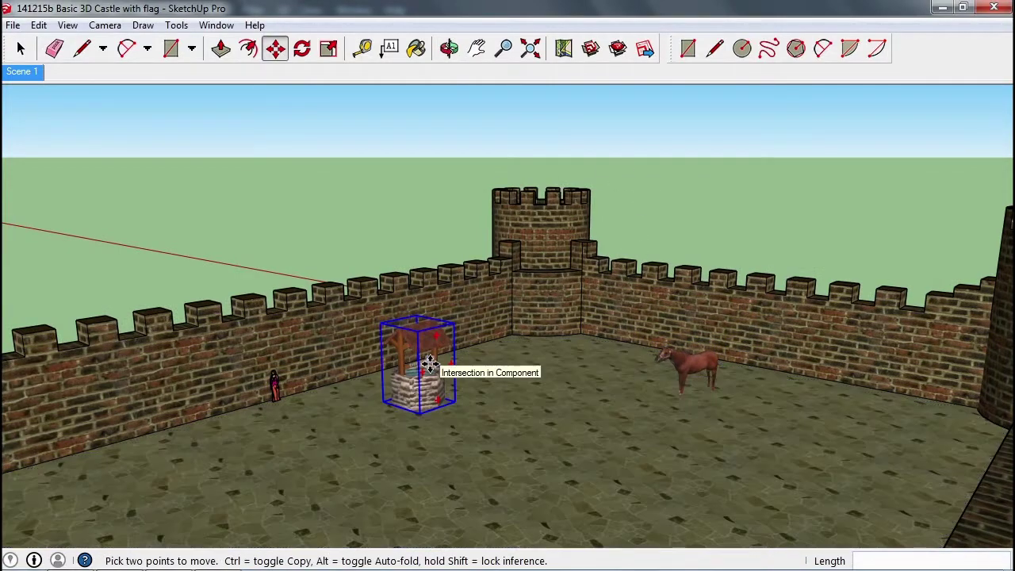
pyautogui.click(218, 30)
pyautogui.click(235, 144)
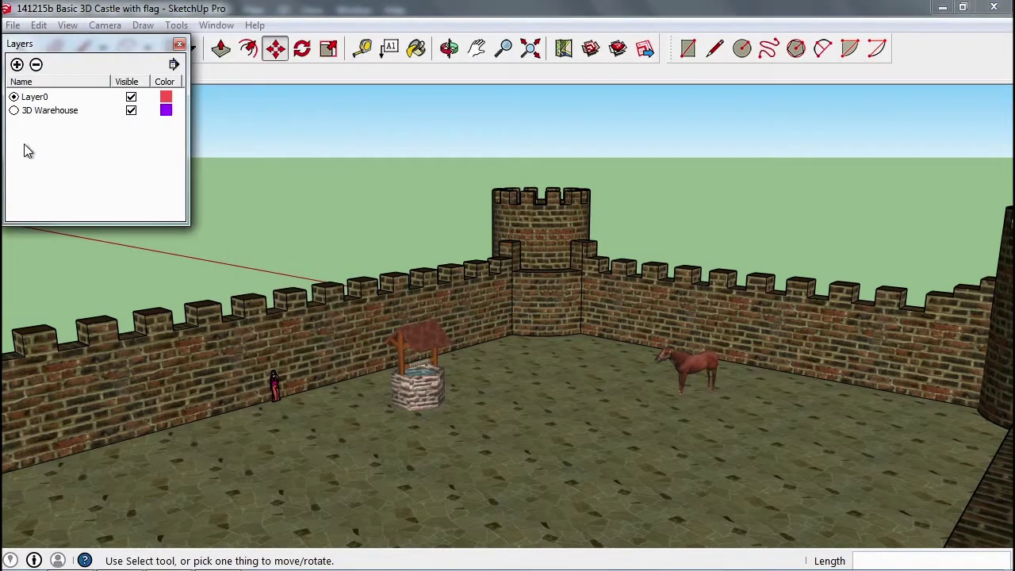
pyautogui.click(131, 111)
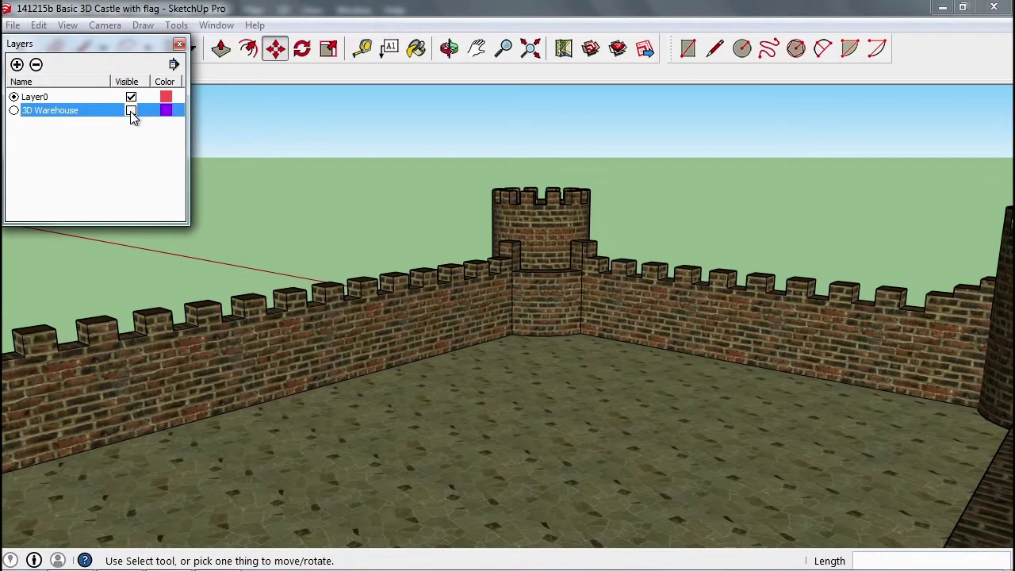
pyautogui.click(131, 111)
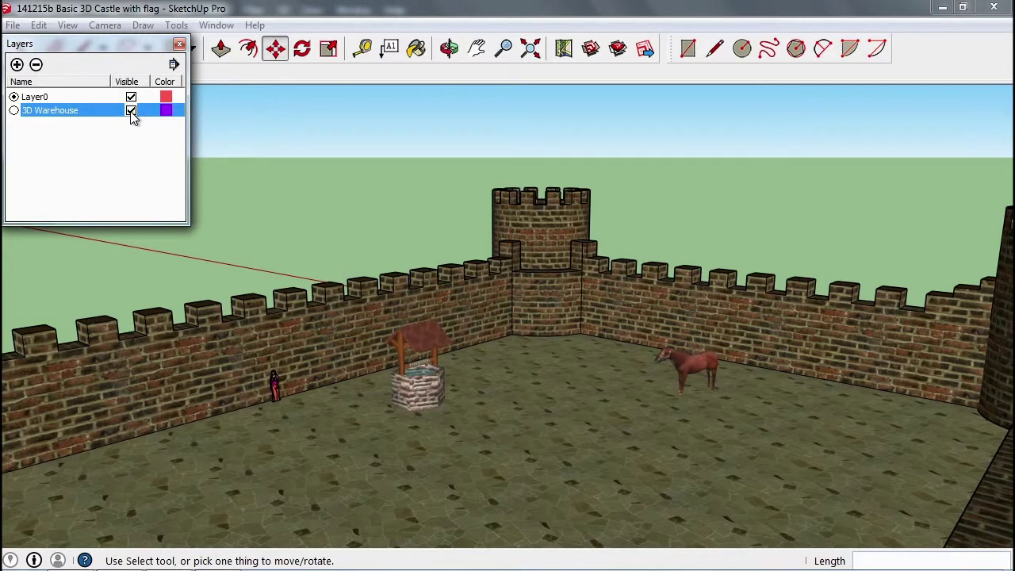
pyautogui.click(131, 111)
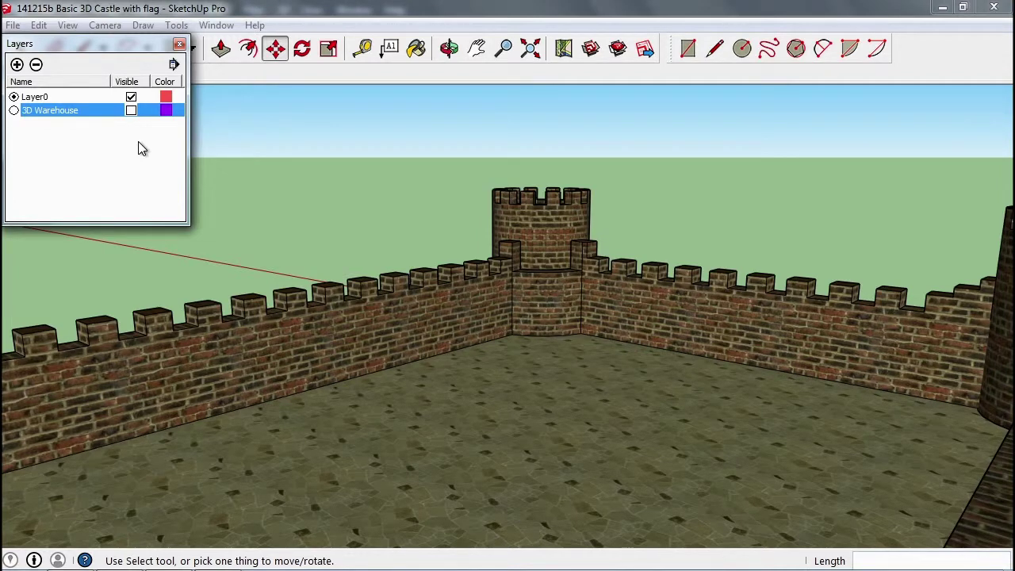
pyautogui.click(130, 111)
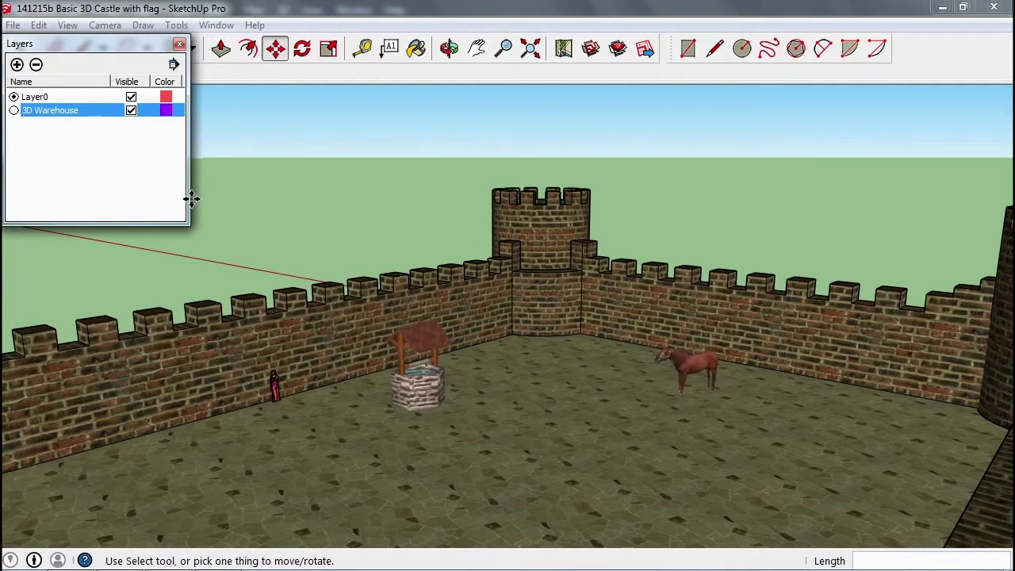
# Examine the woman, well and horse in the courtyard up close and from several angles.
pyautogui.moveTo(330, 292); pyautogui.dragTo(326, 322, button='middle')
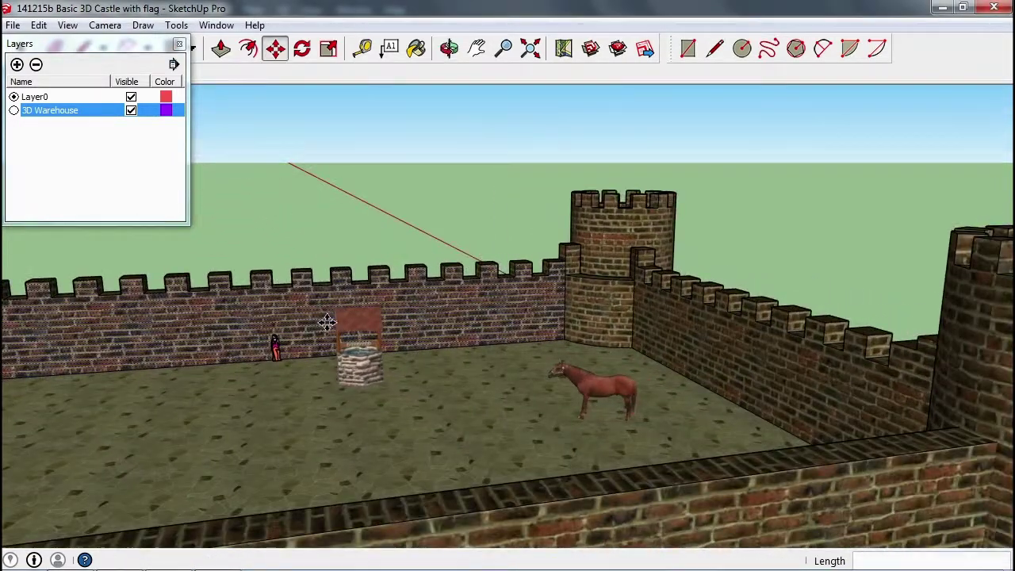
pyautogui.moveTo(407, 240); pyautogui.dragTo(611, 277, button='middle')
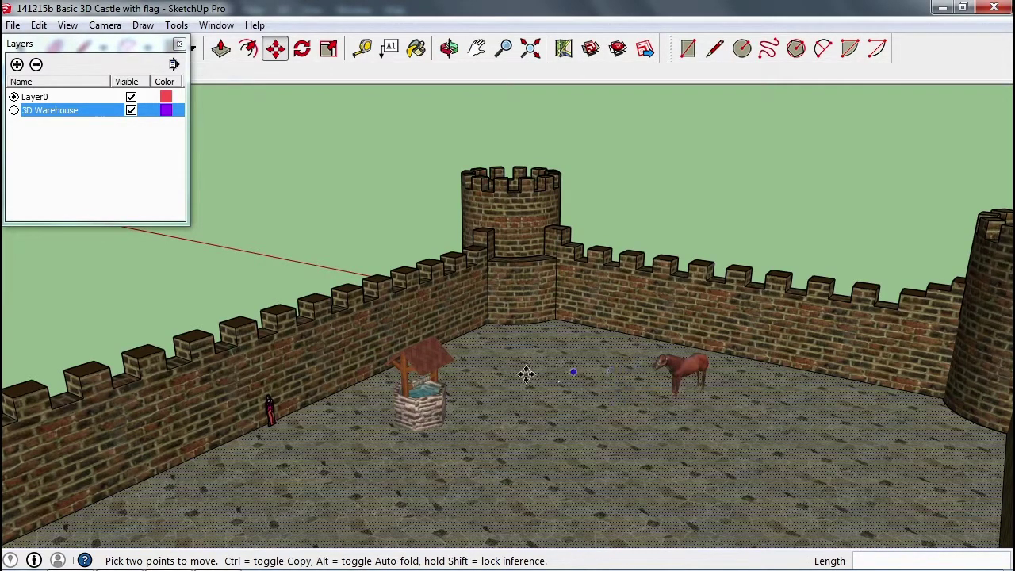
pyautogui.scroll(3, 249, 409)
pyautogui.scroll(5, 250, 409)
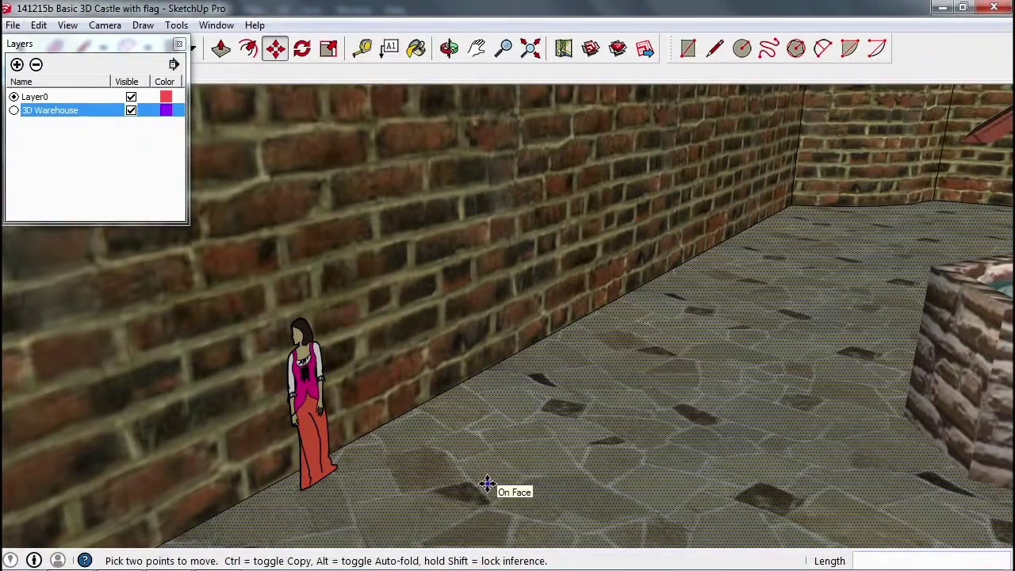
pyautogui.scroll(-10, 602, 389)
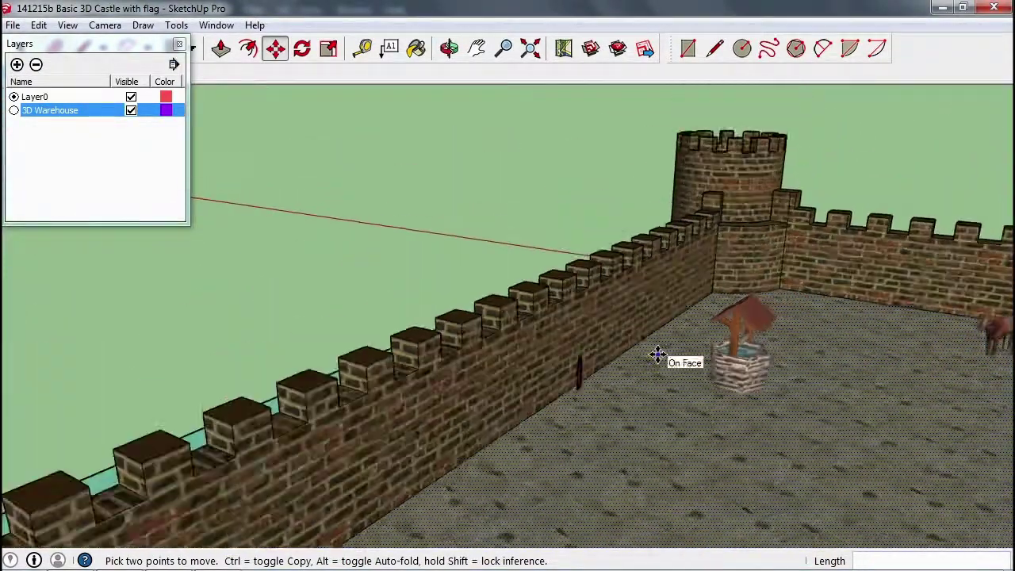
pyautogui.moveTo(714, 341); pyautogui.dragTo(487, 363, button='middle')
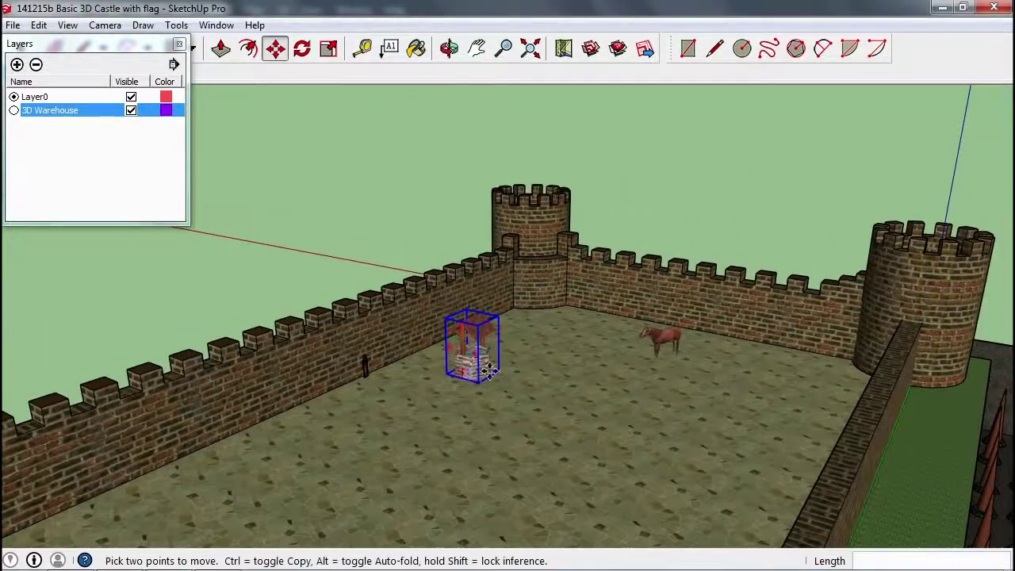
pyautogui.scroll(3, 491, 366)
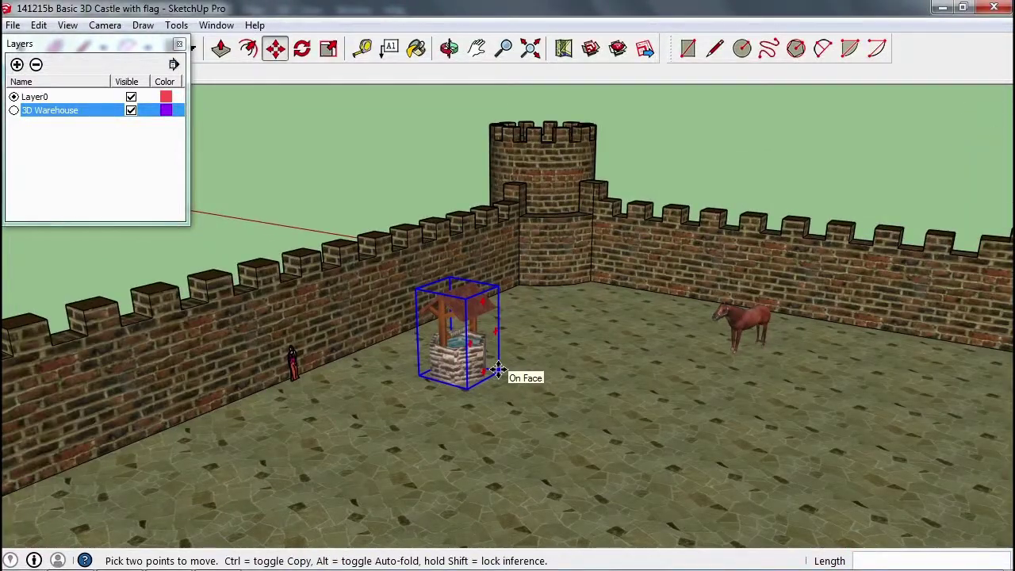